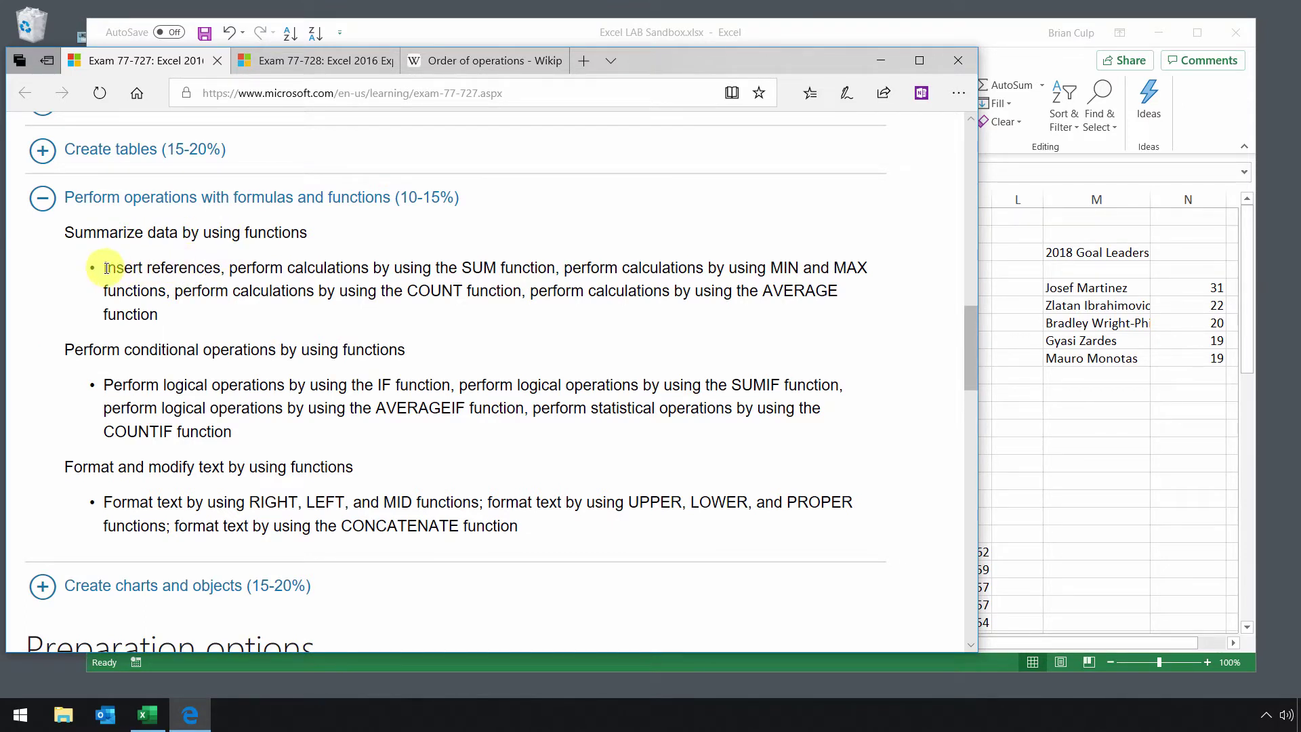
- Enter the test formula =3+4 in J5 so the New York Red Bulls GD cell shows 7
left_click_drag(103, 267, 193, 275)
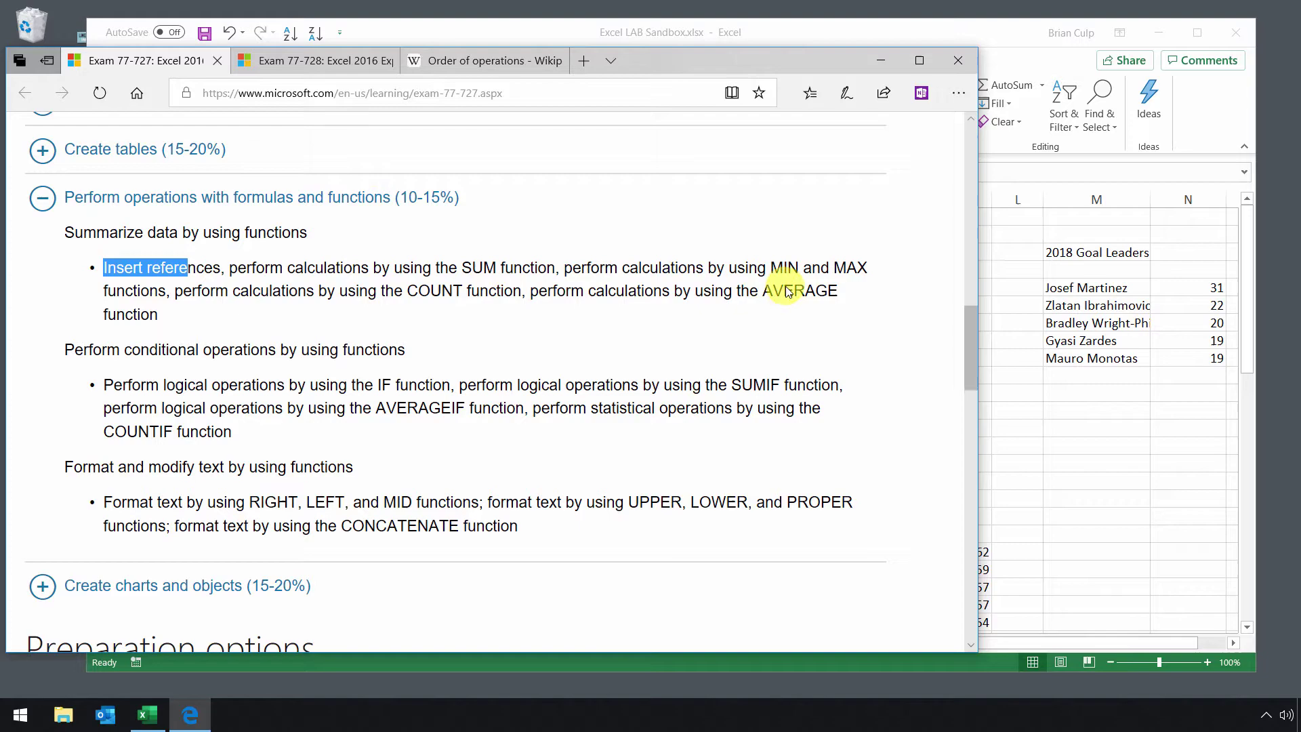
left_click(1010, 51)
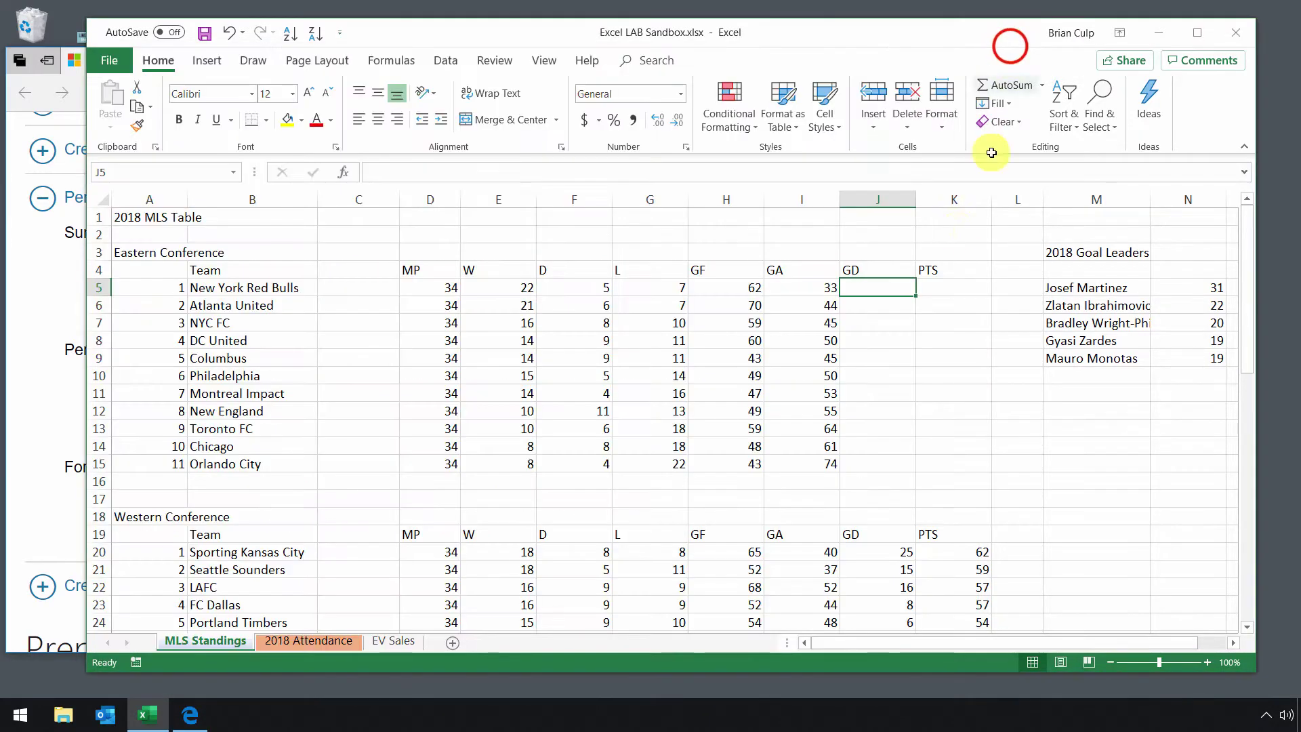
left_click(896, 292)
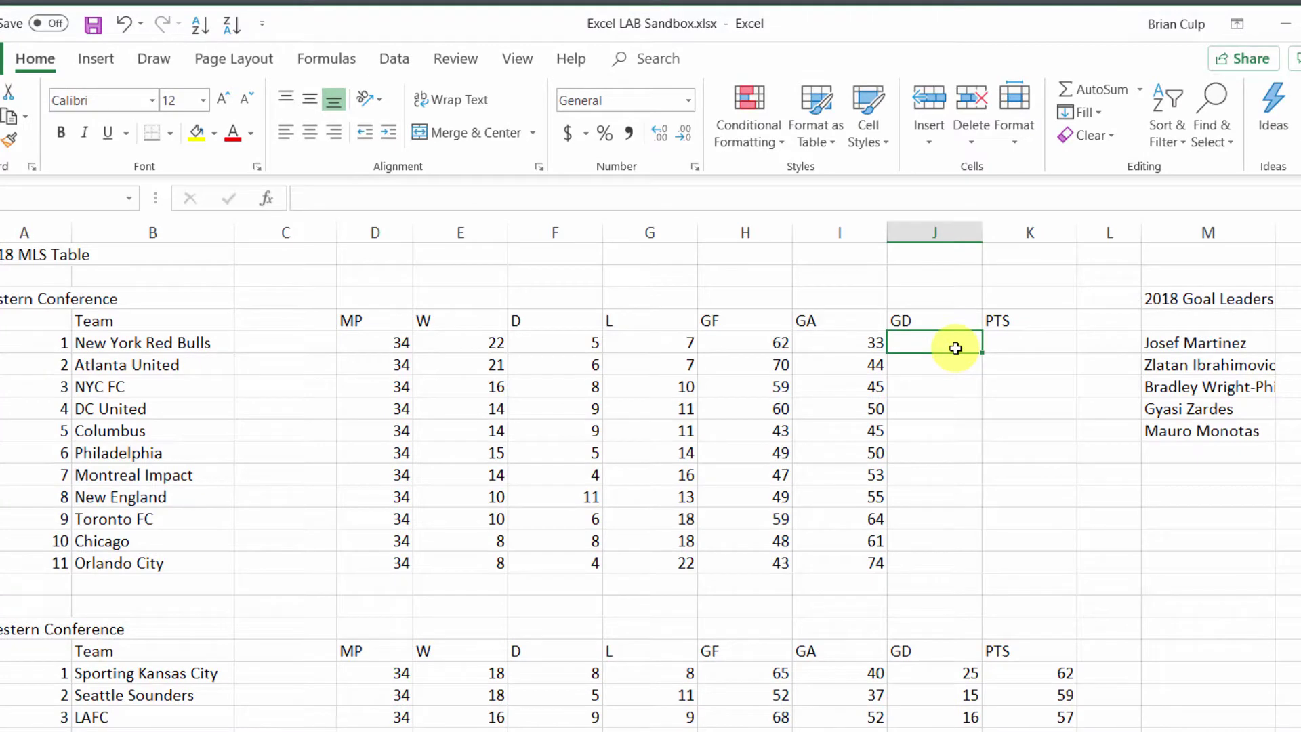
type("=")
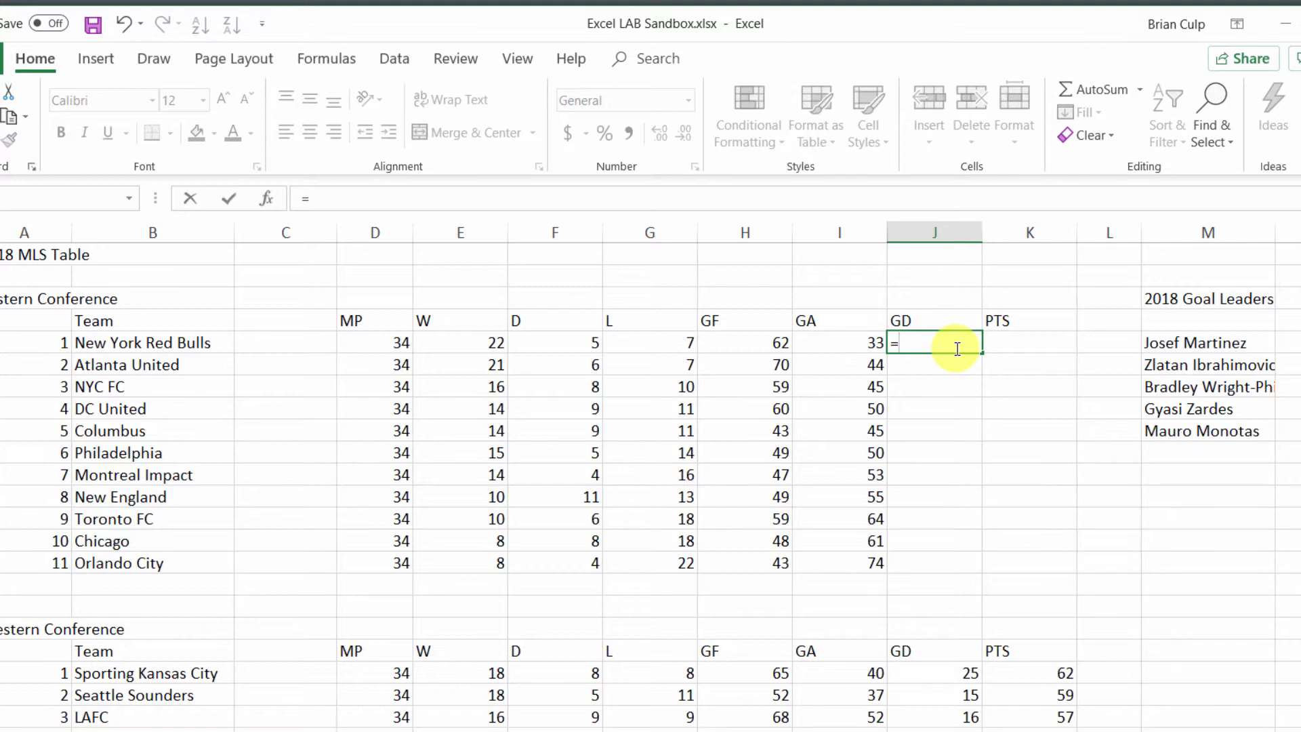
type("3+4")
key("Return")
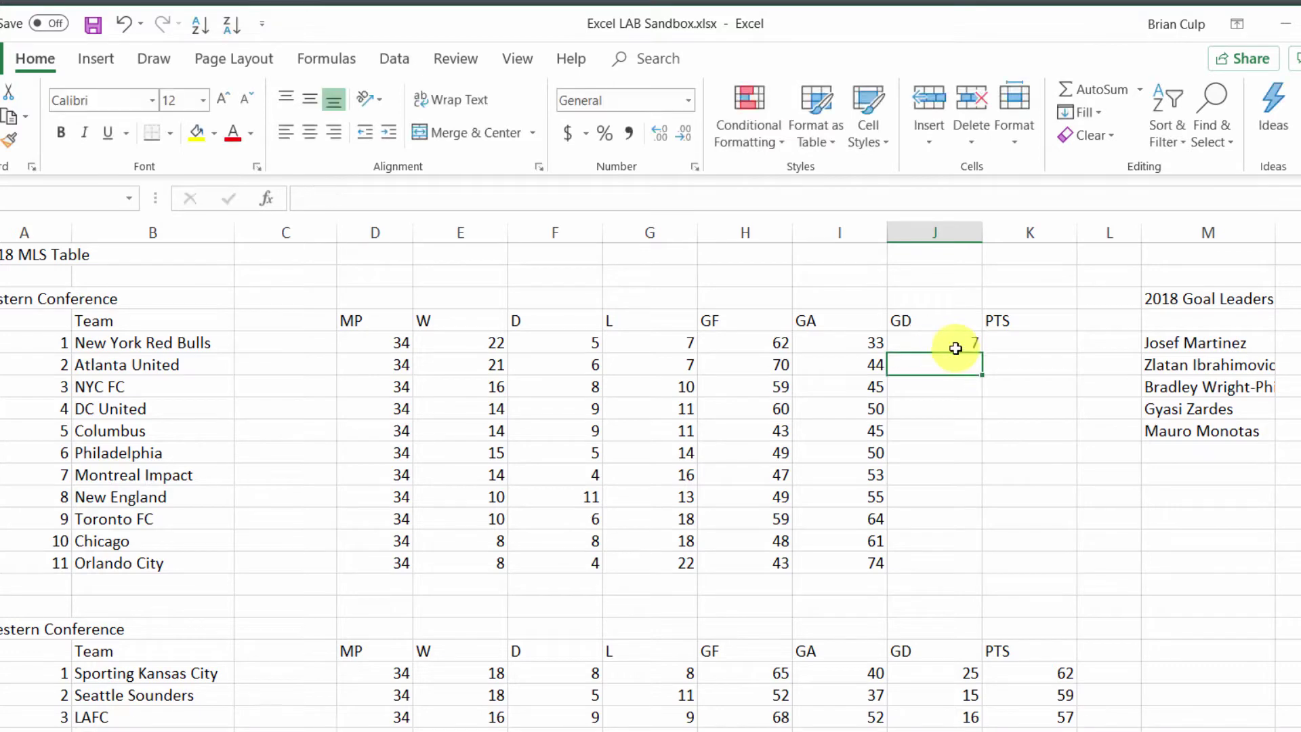
left_click(955, 349)
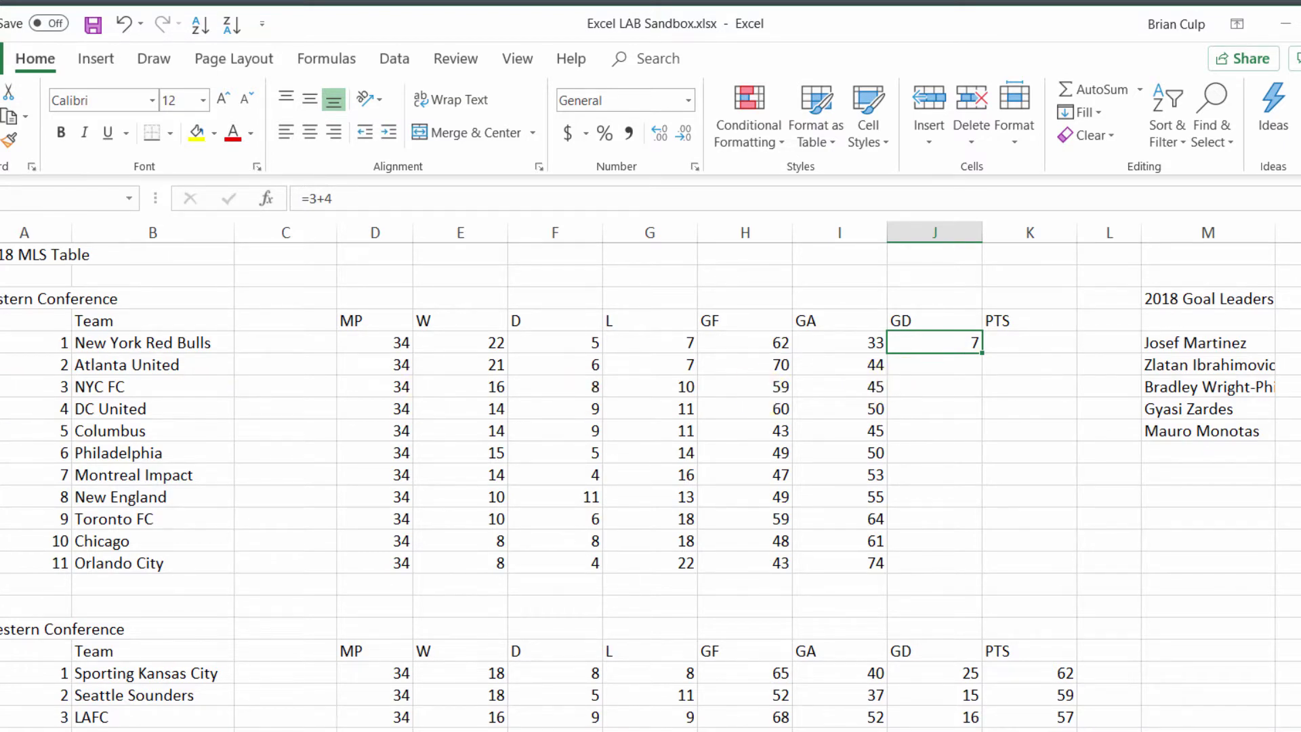
key("alt+Tab")
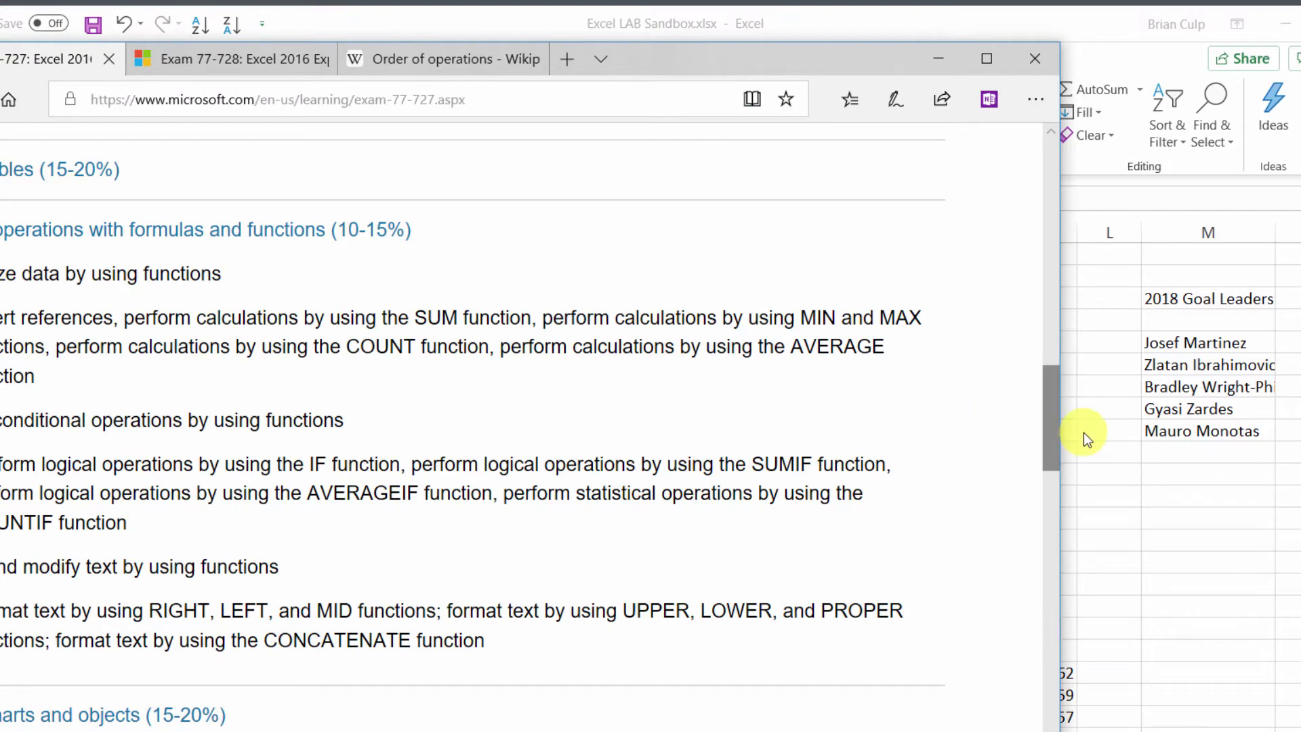
key("alt+Tab")
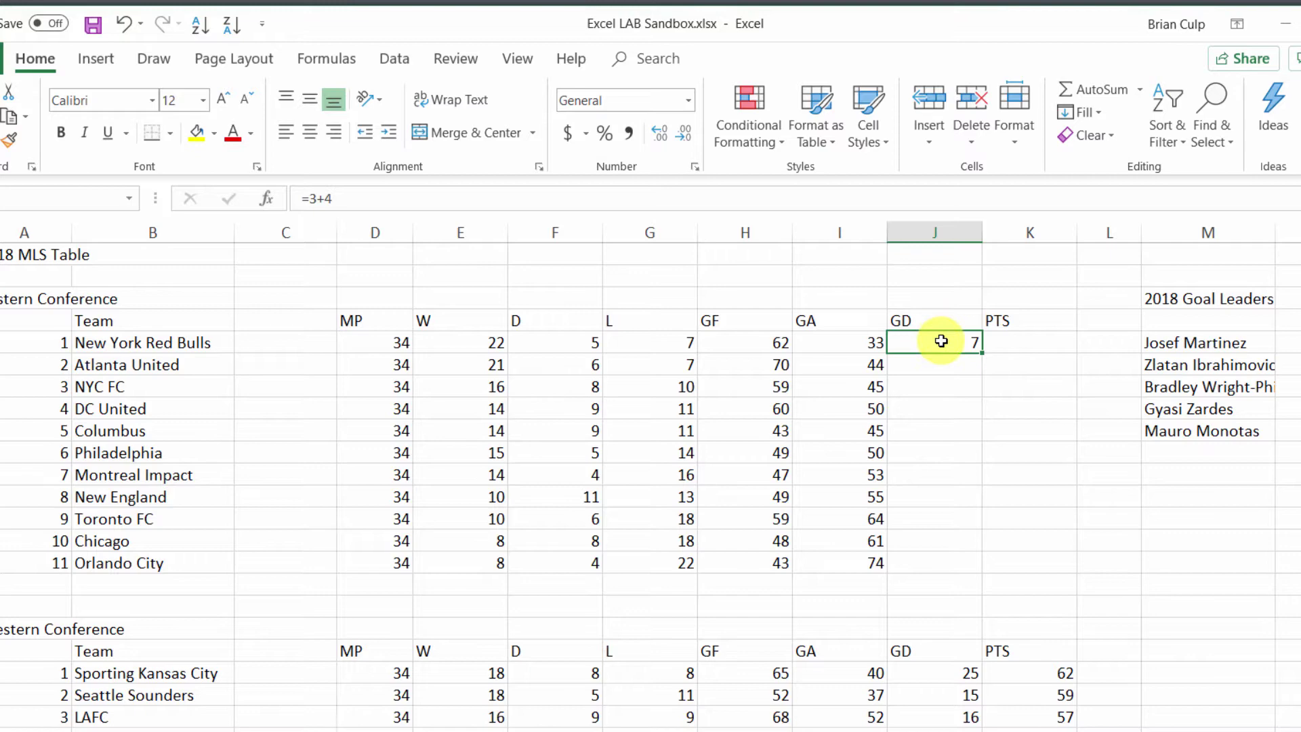
- Enter the goal difference formula =H5-I5 in J5
type("=")
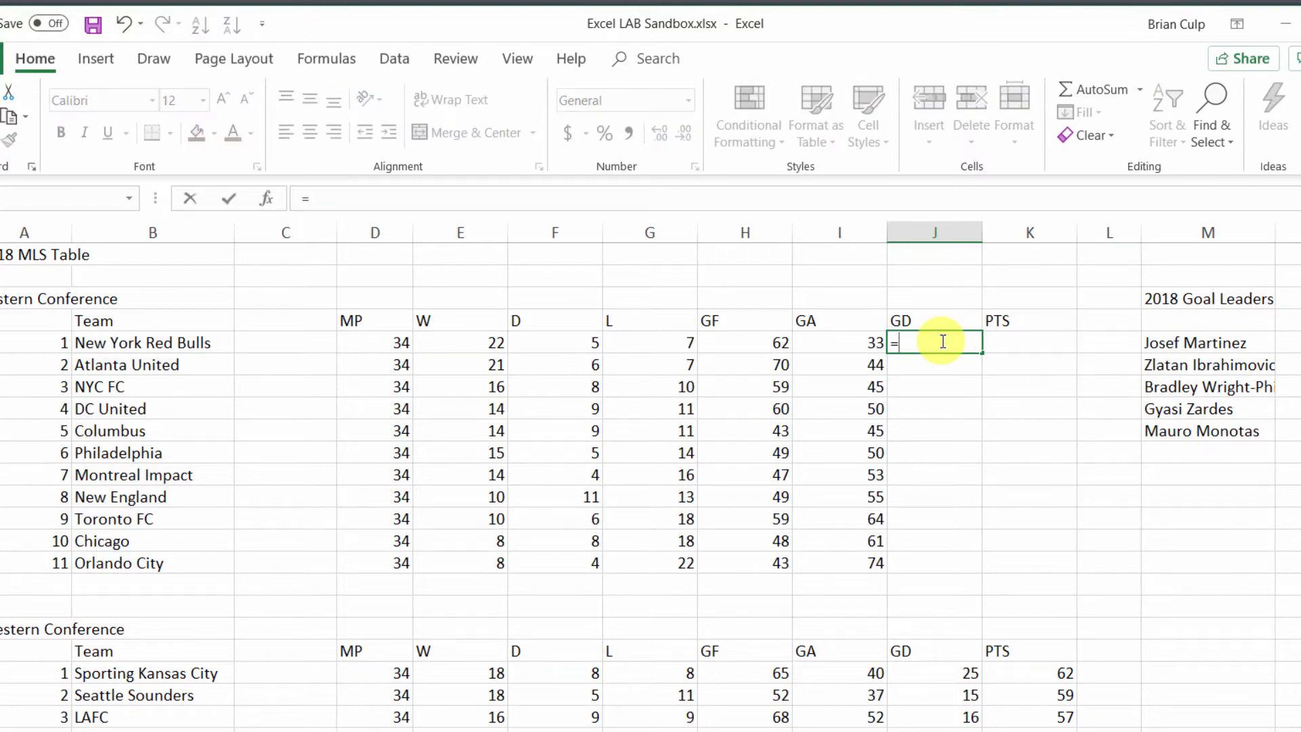
left_click(773, 342)
type("-")
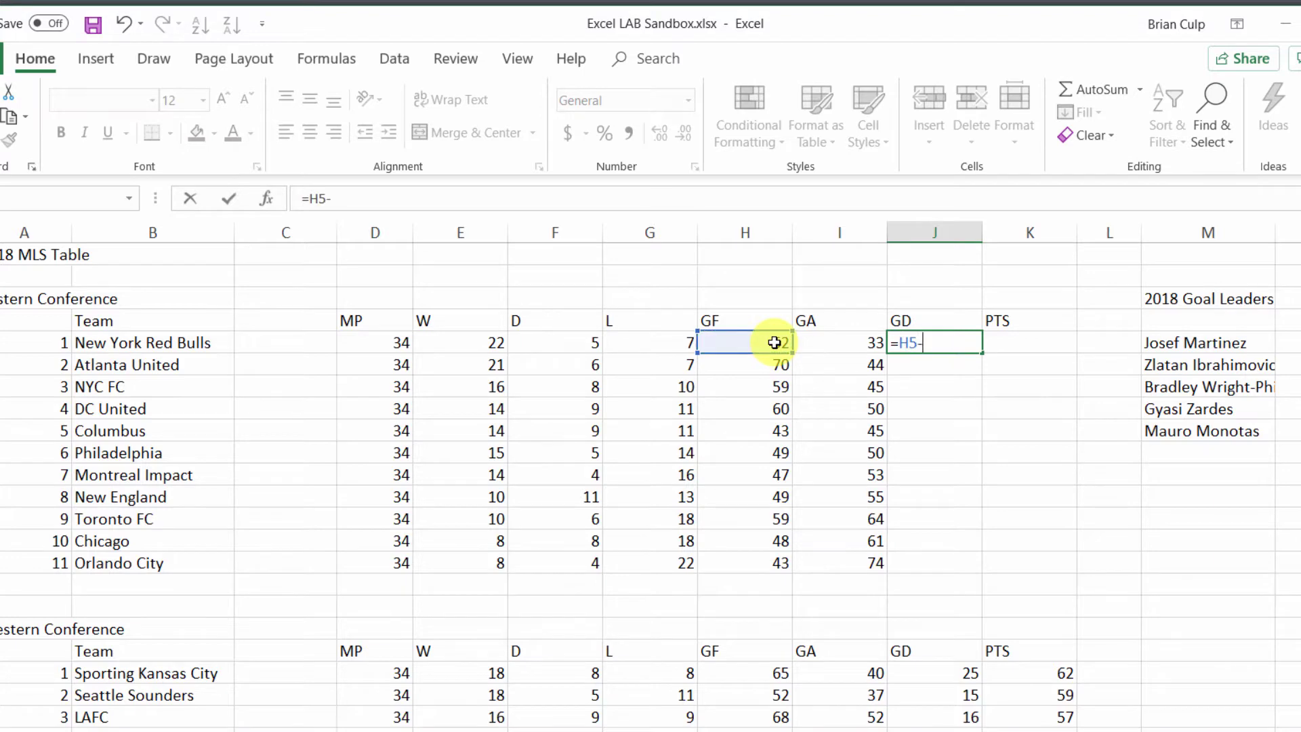
left_click(808, 340)
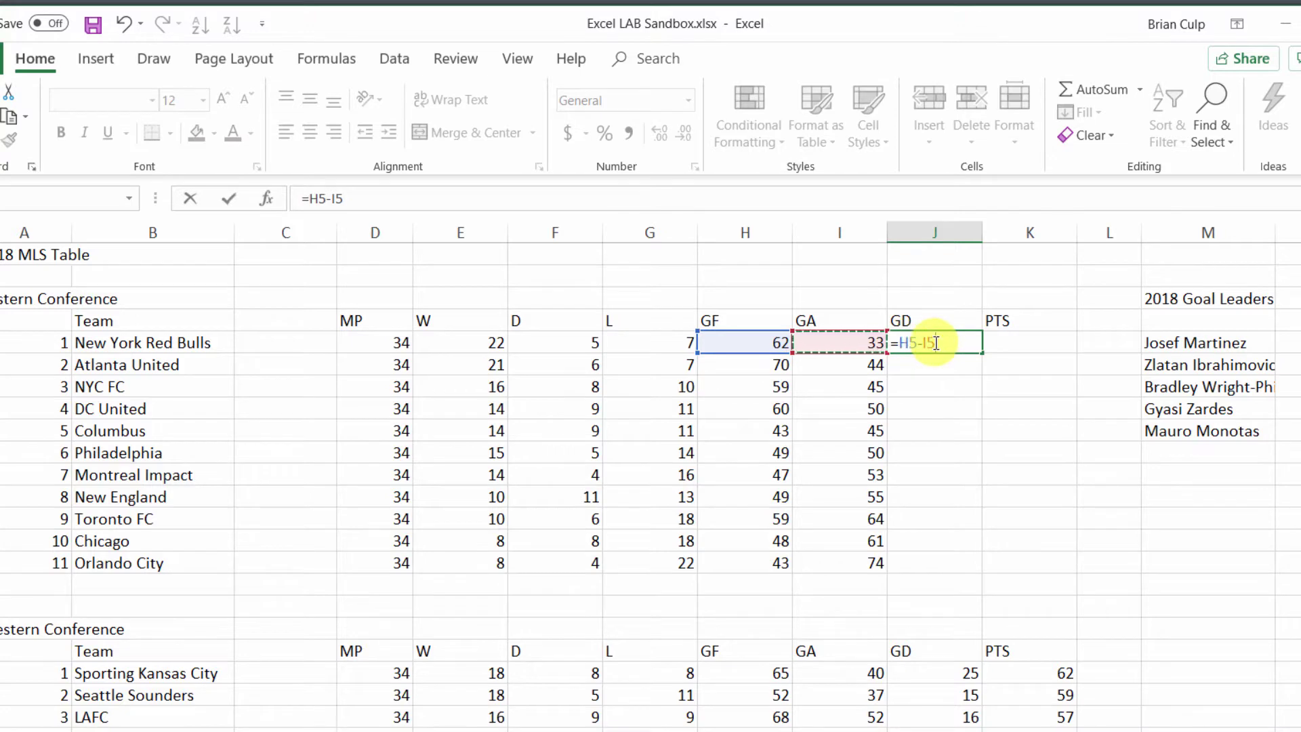
key("Return")
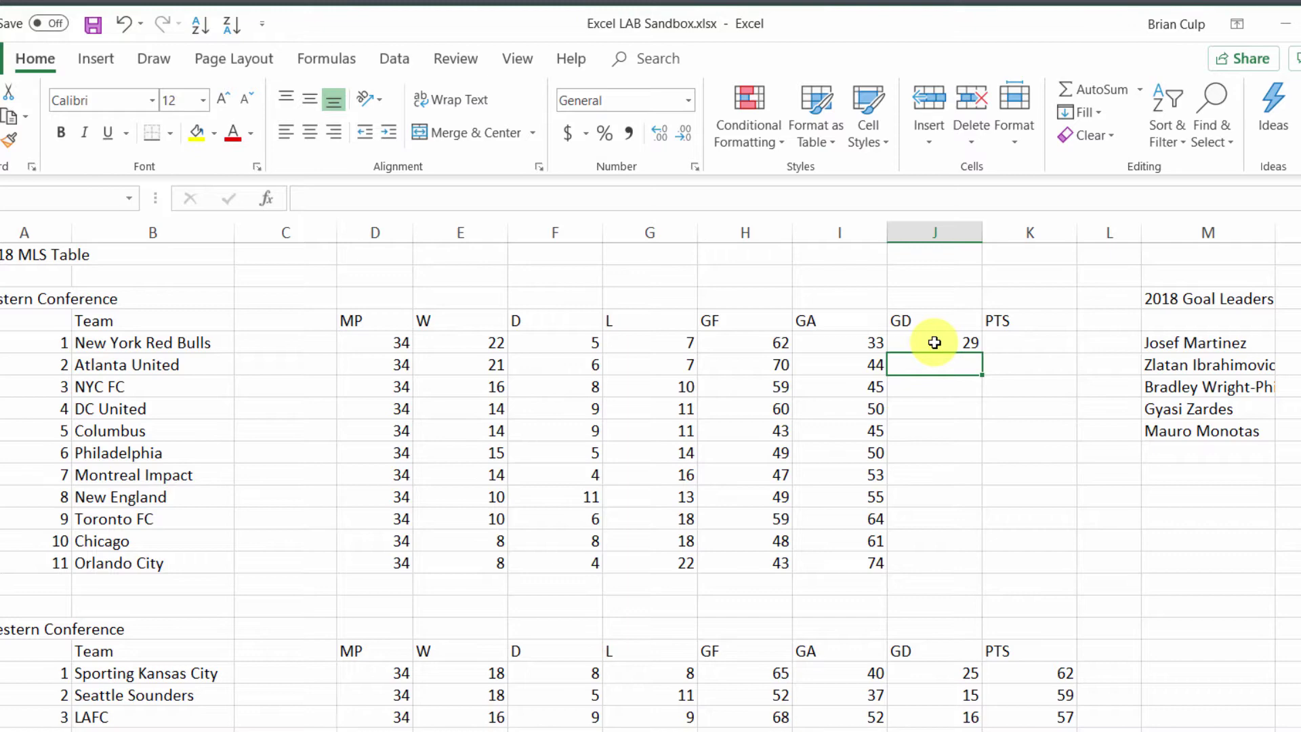
- Fill the goal difference formula down J5:J15 through Orlando City, showing 29 to -31
left_click(934, 342)
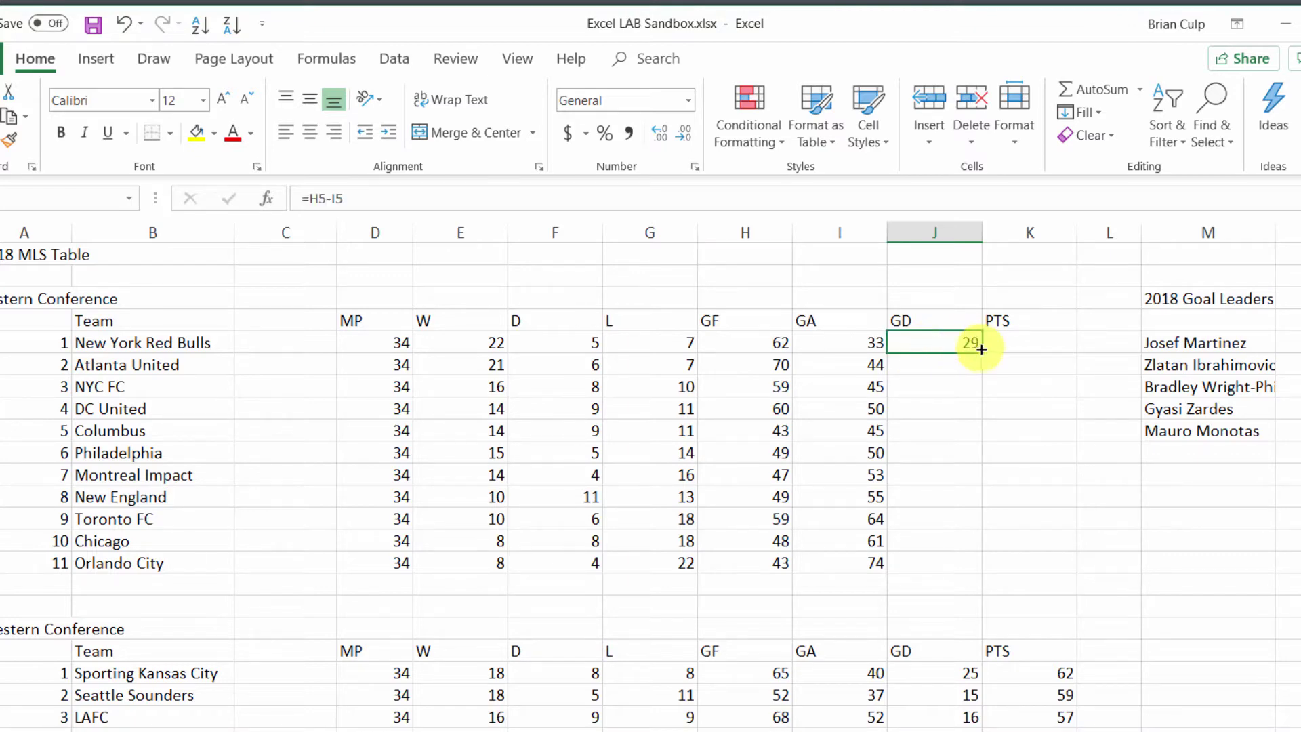
left_click_drag(981, 349, 982, 395)
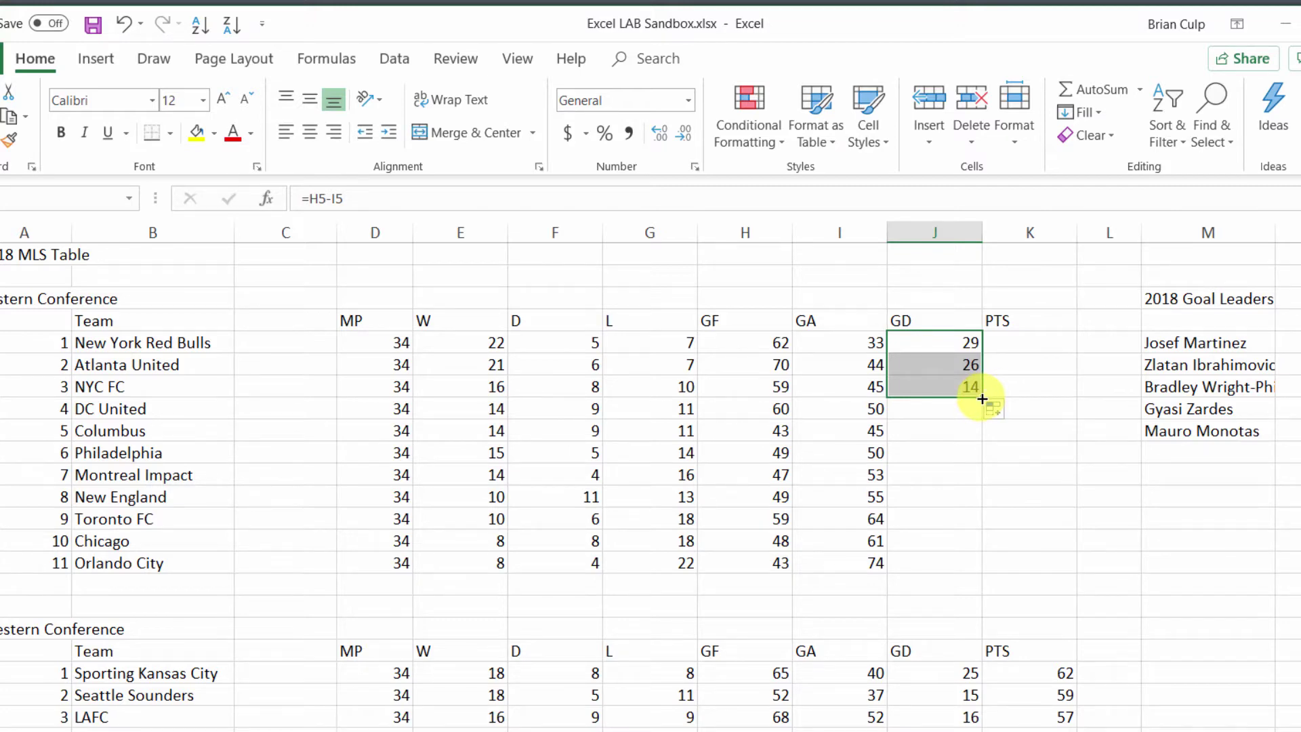
double_click(982, 398)
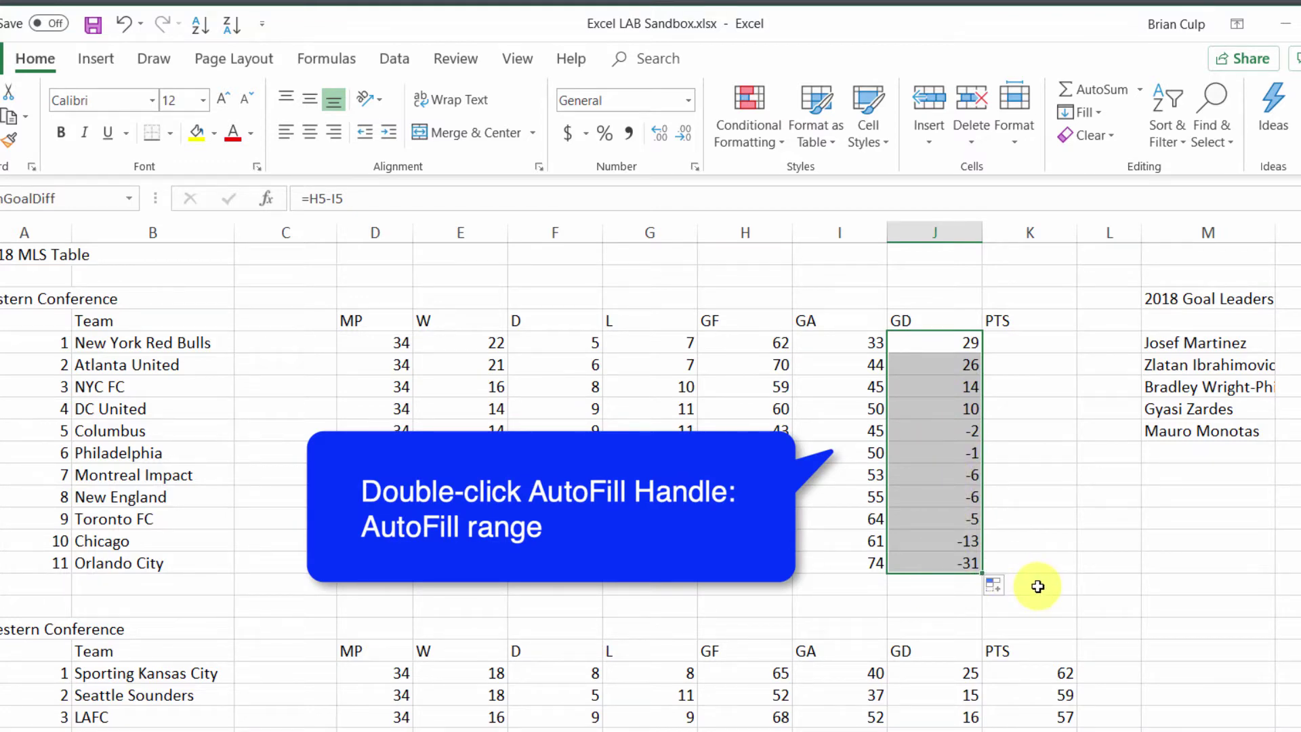
- Enter =(E5*3)+(F5*1) in K5, giving New York Red Bulls 71 points
left_click(1005, 348)
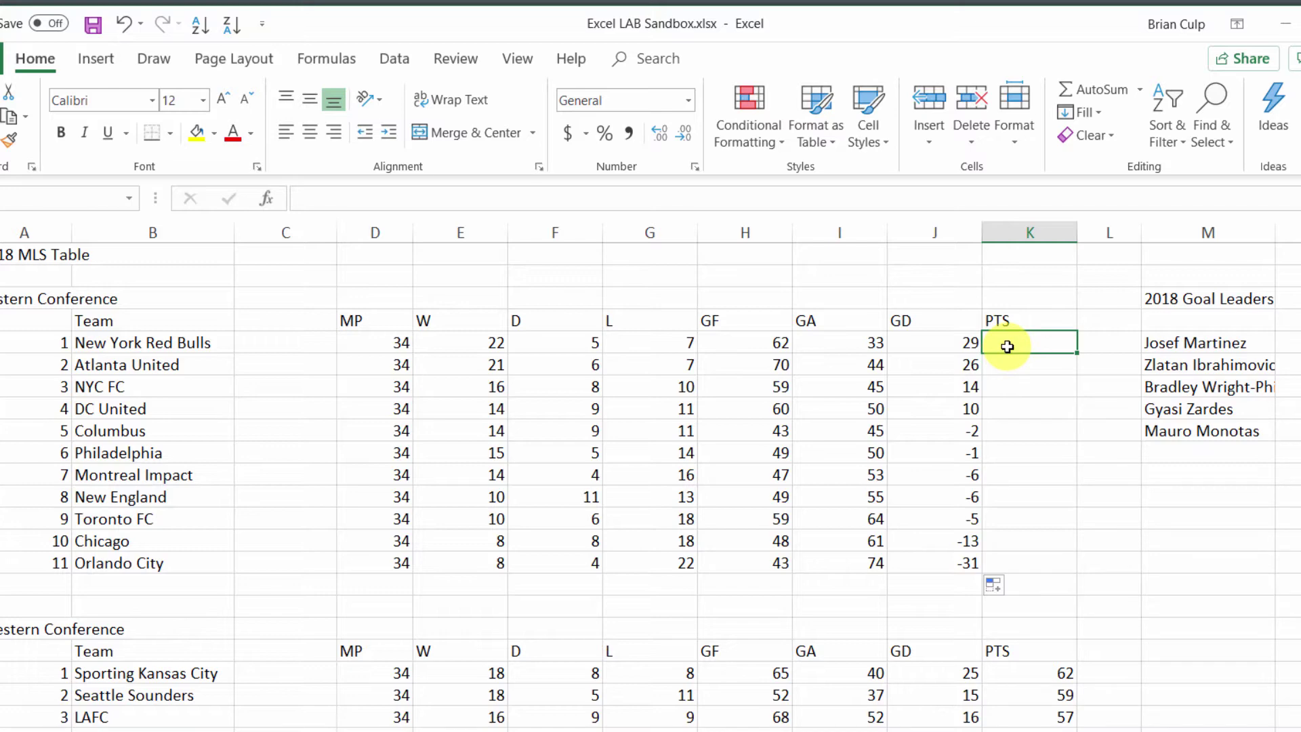
type("=")
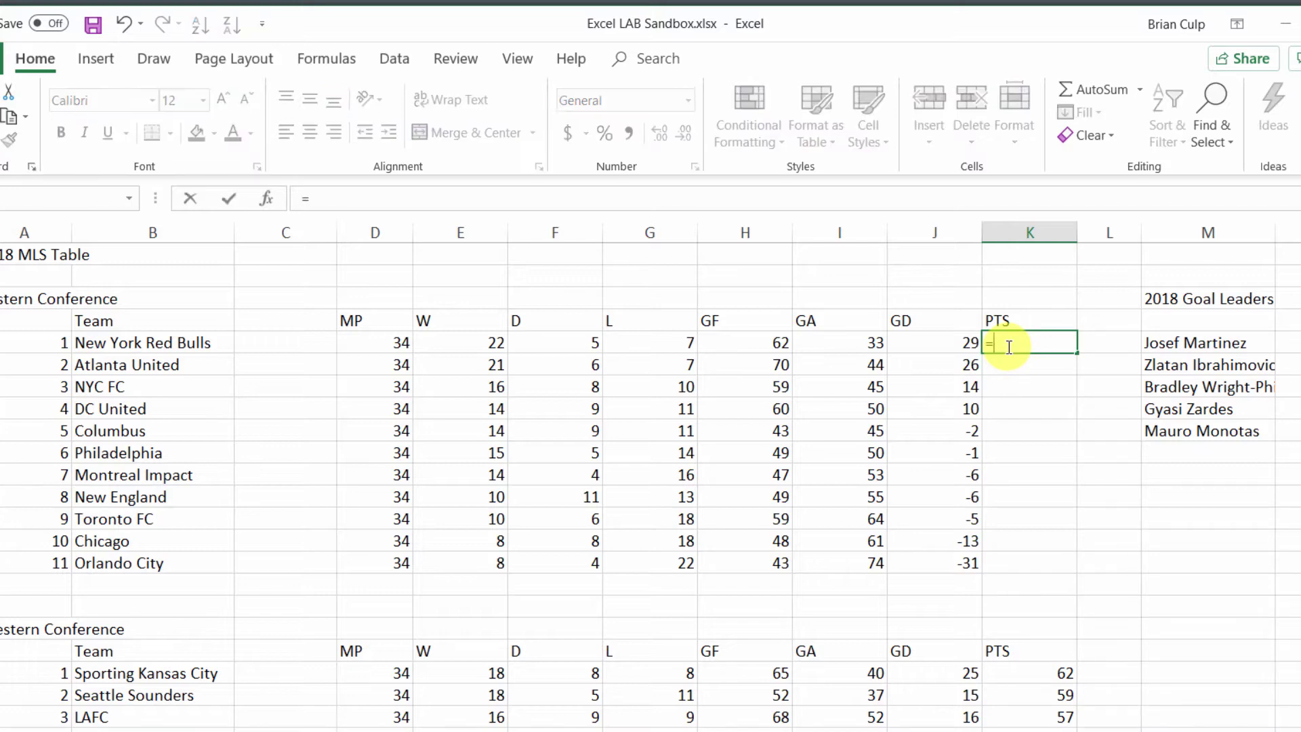
type("(")
left_click(479, 339)
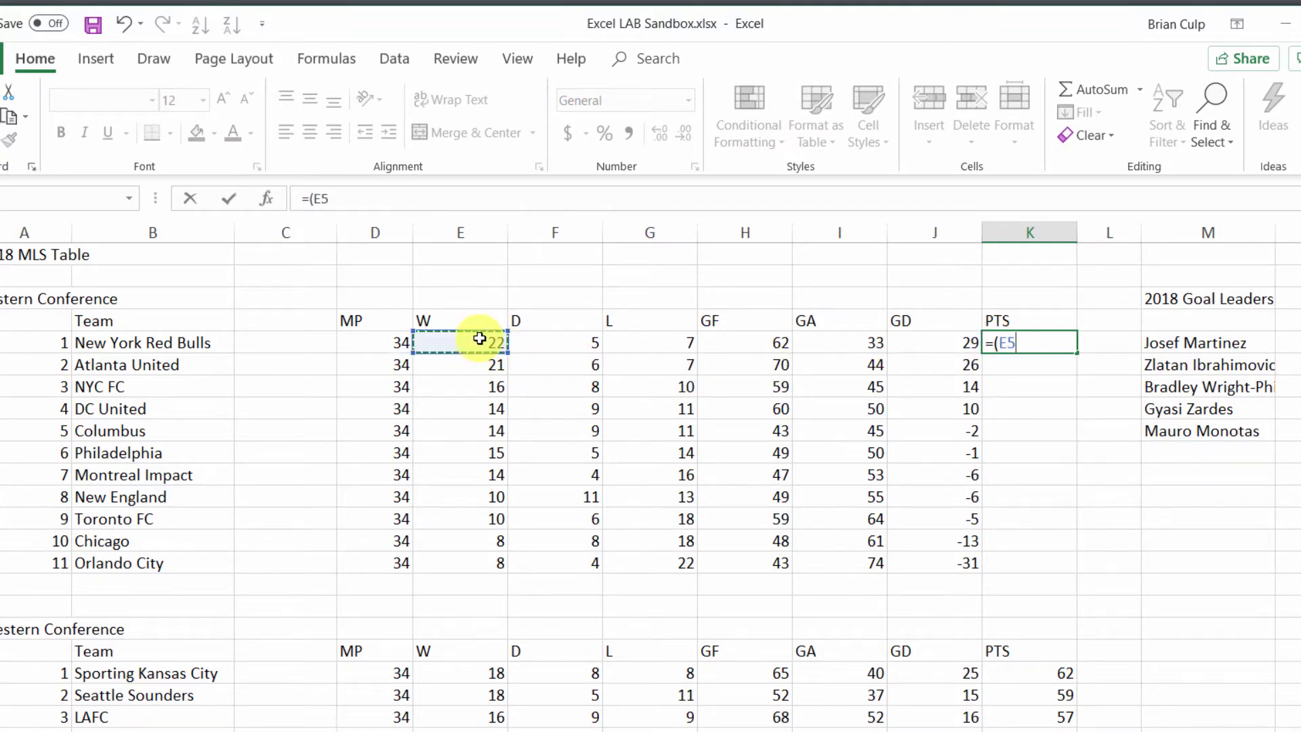
type("*3")
type(")+(")
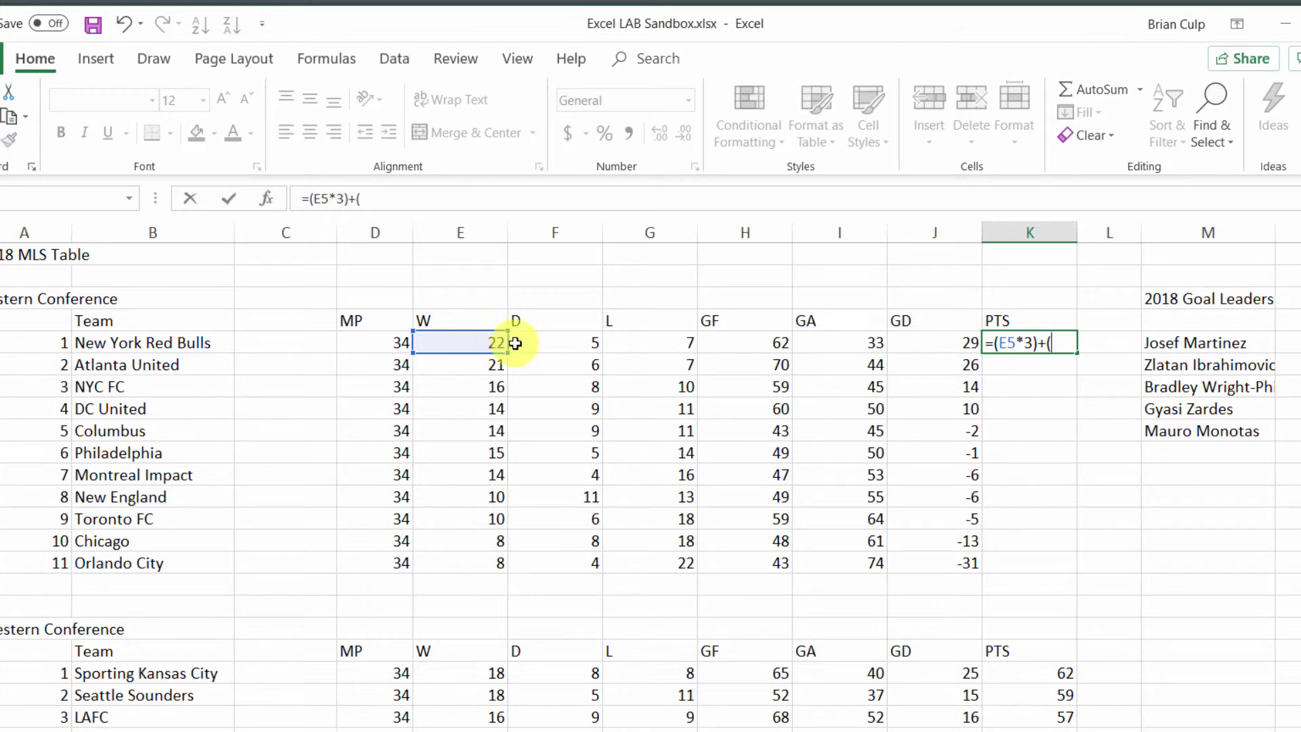
left_click(587, 343)
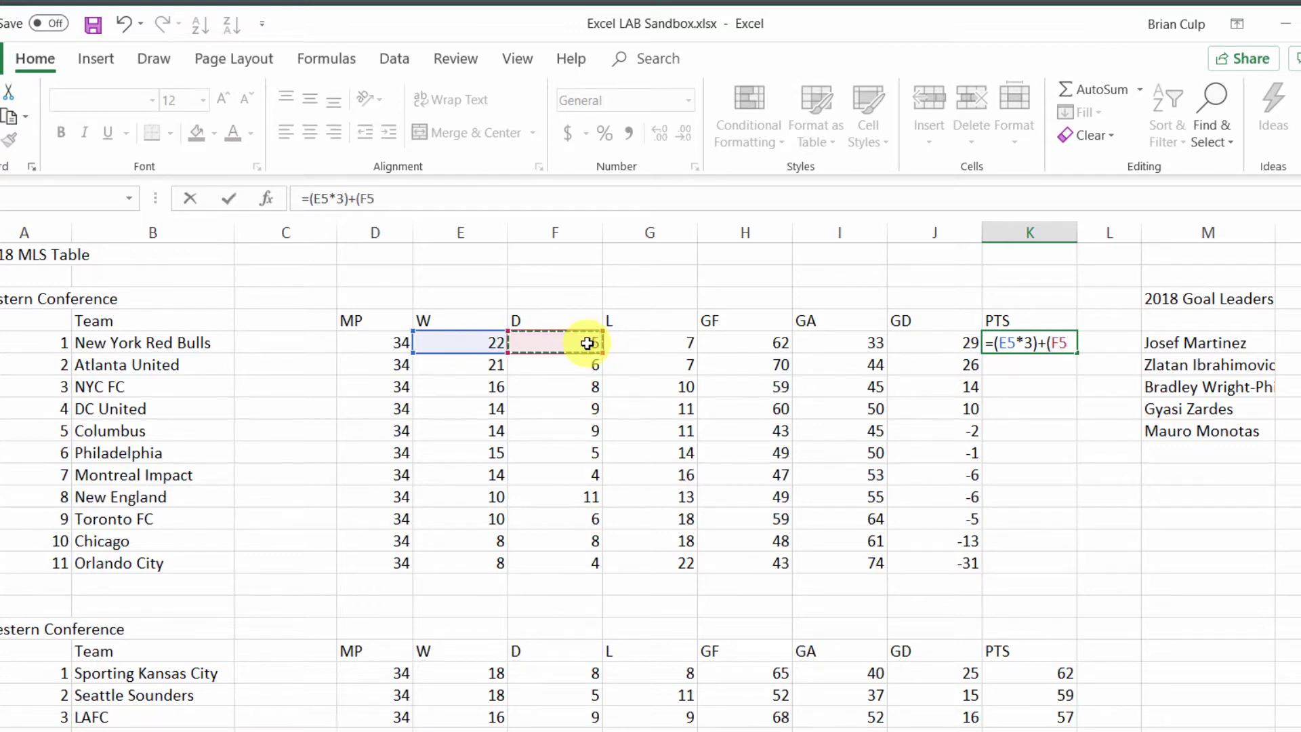
type("*1)")
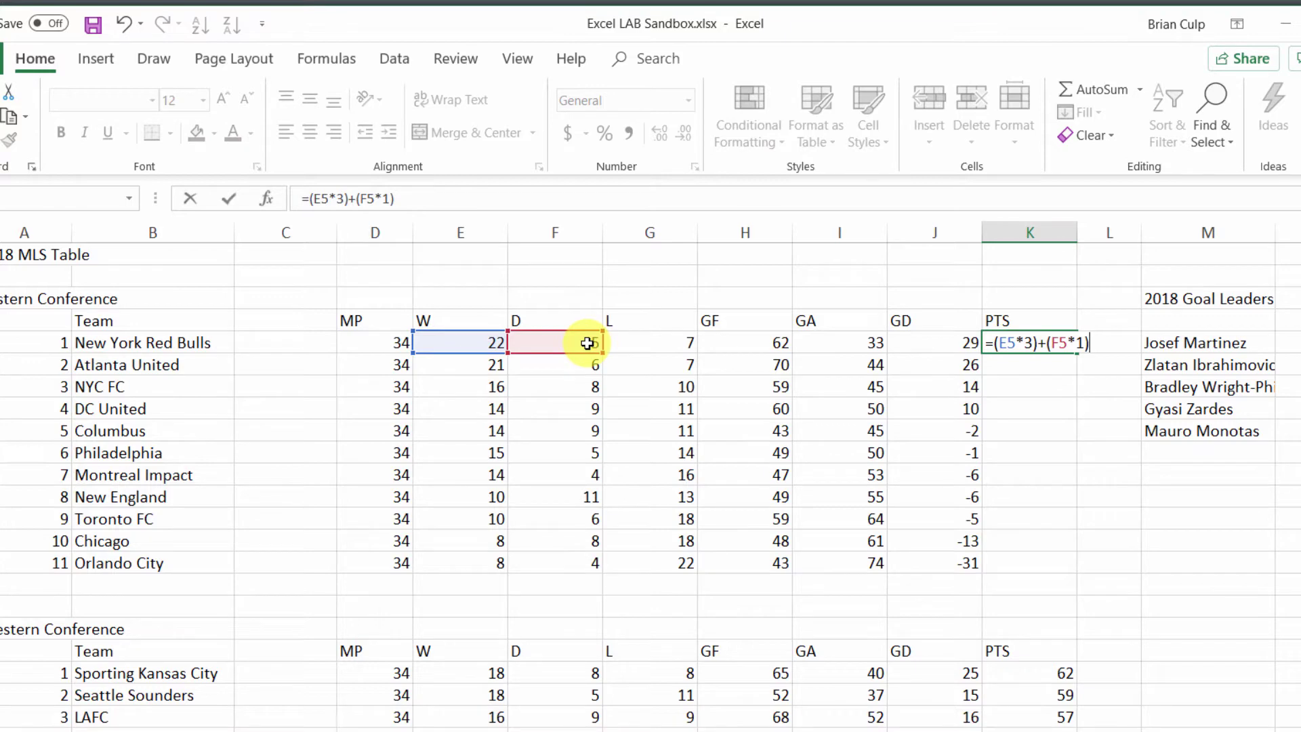
key("Return")
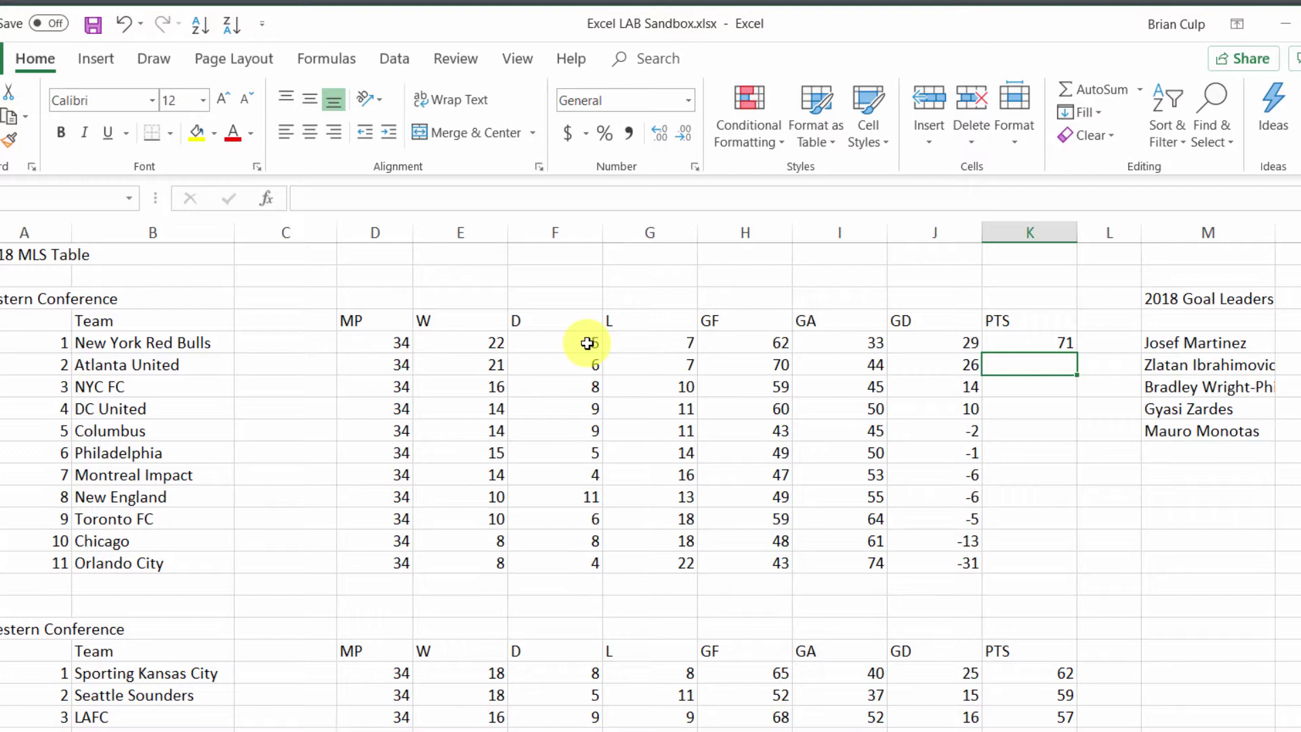
- Fill the K5 points formula down to K15, showing 71 down to 28 for Orlando City
scroll(774, 530, "down", 1)
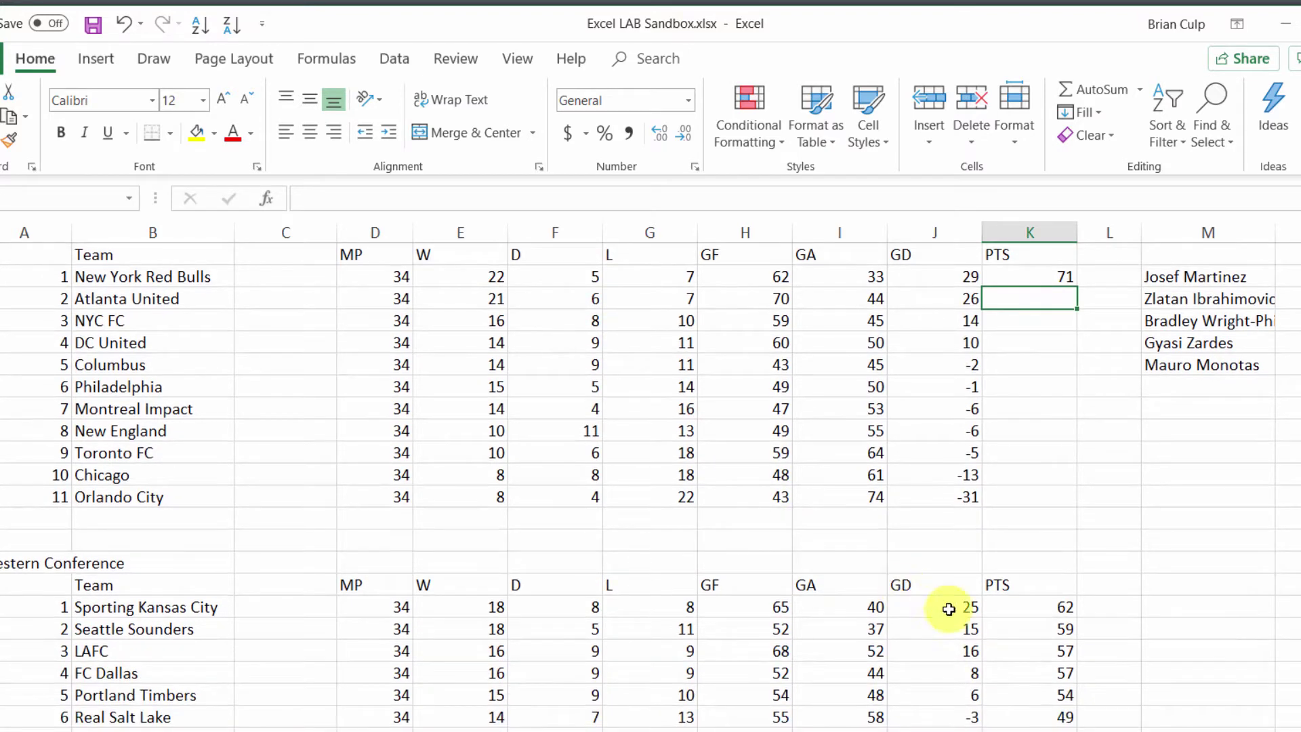
left_click(1023, 607)
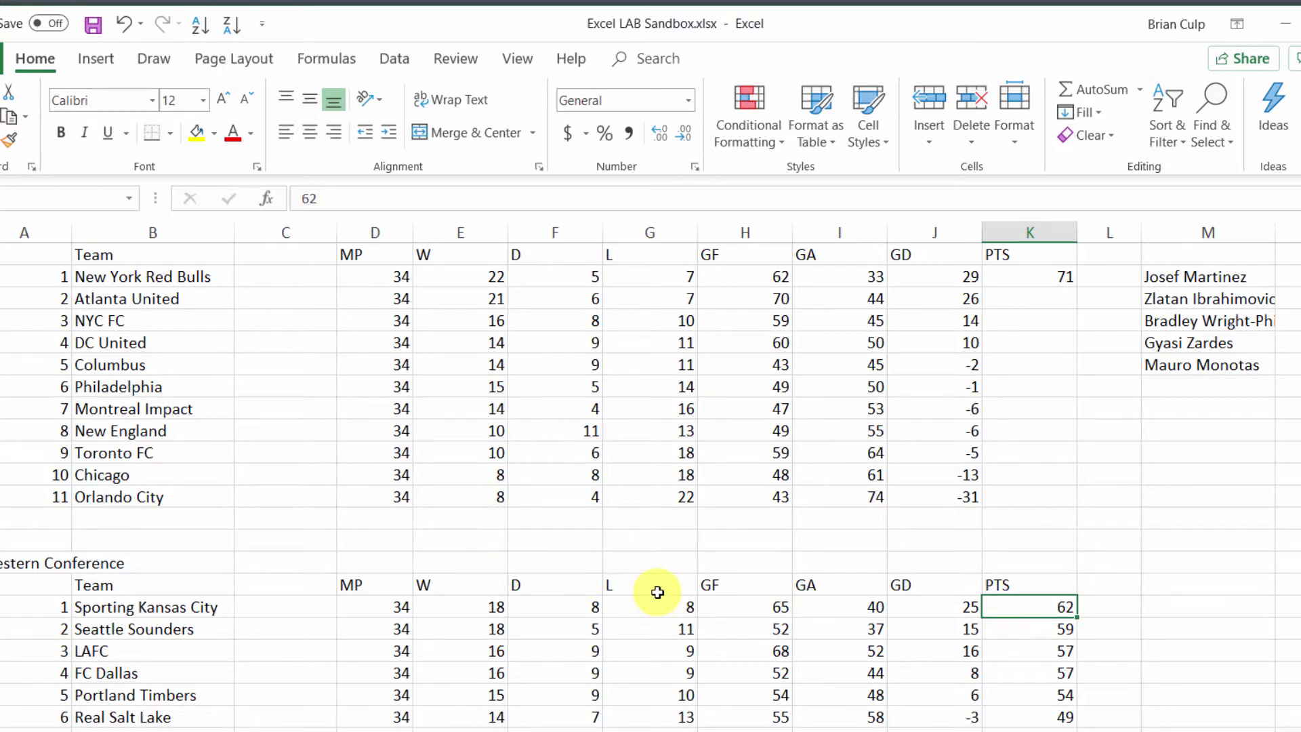
scroll(657, 592, "up", 1)
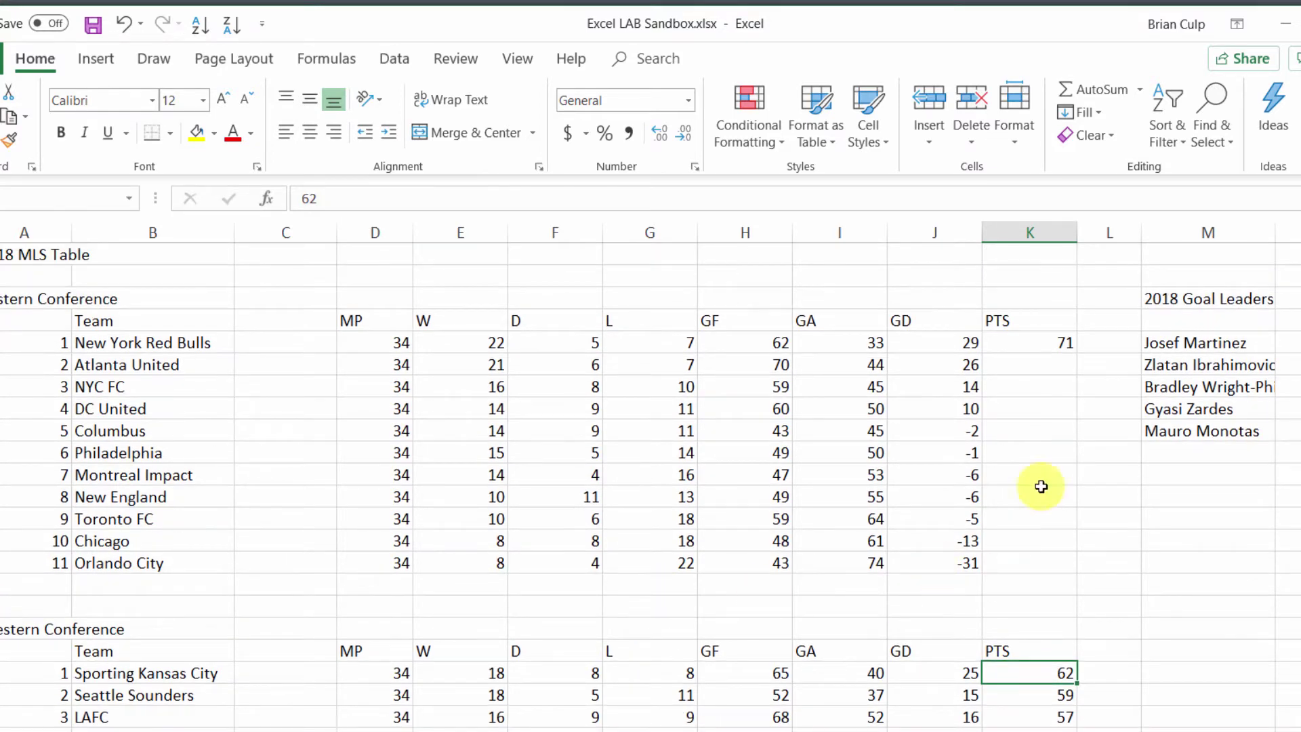
left_click(1011, 343)
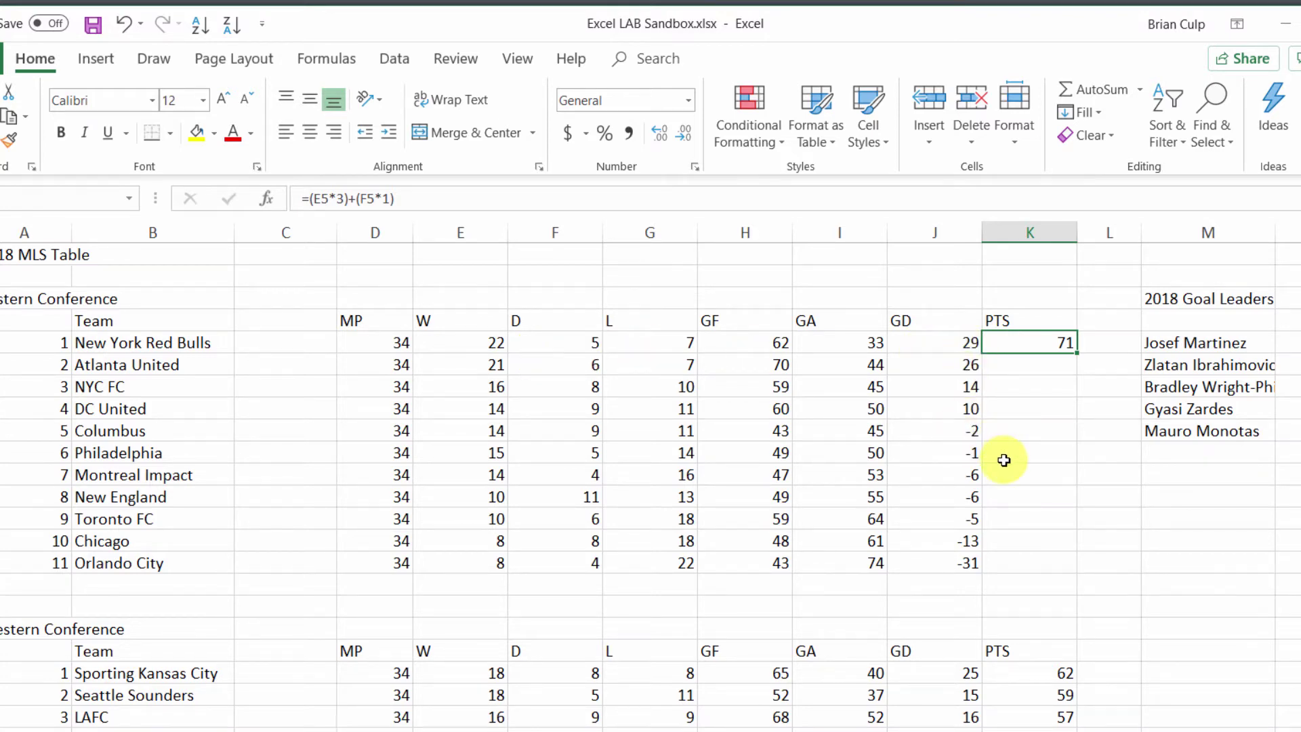
double_click(1076, 355)
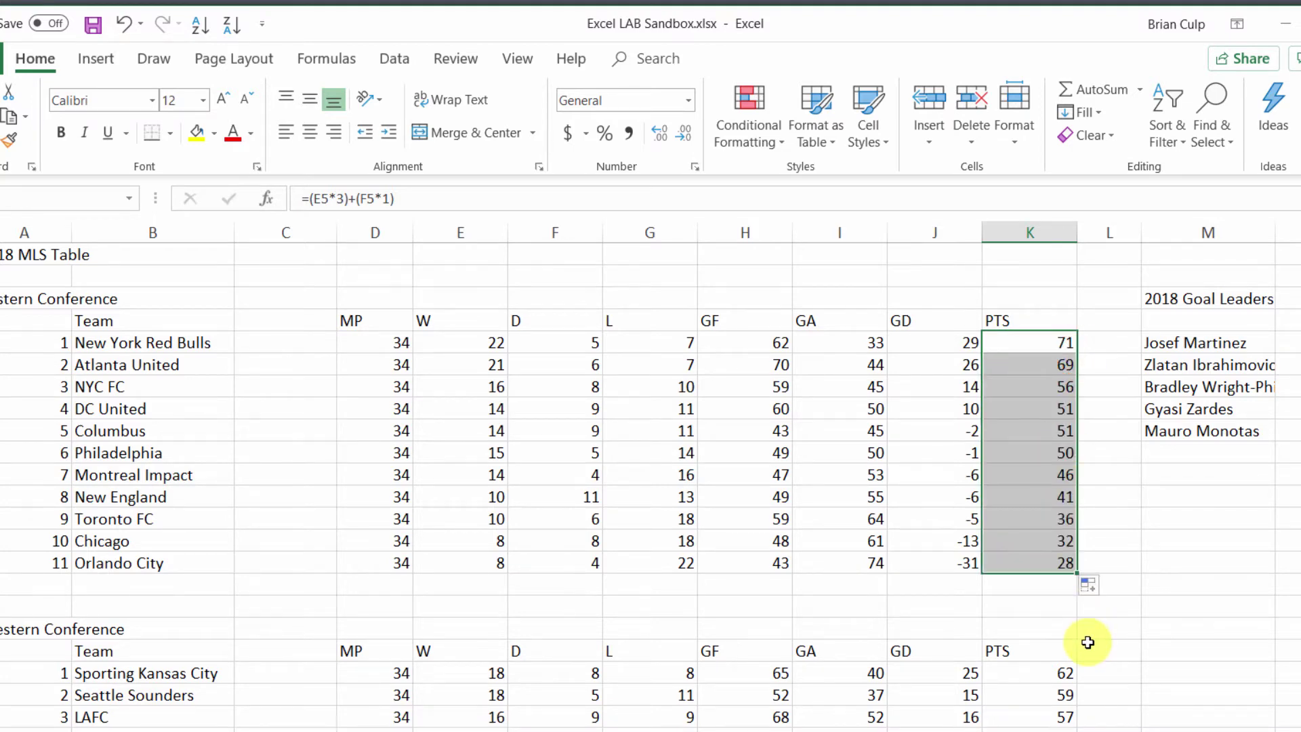
left_click(1010, 601)
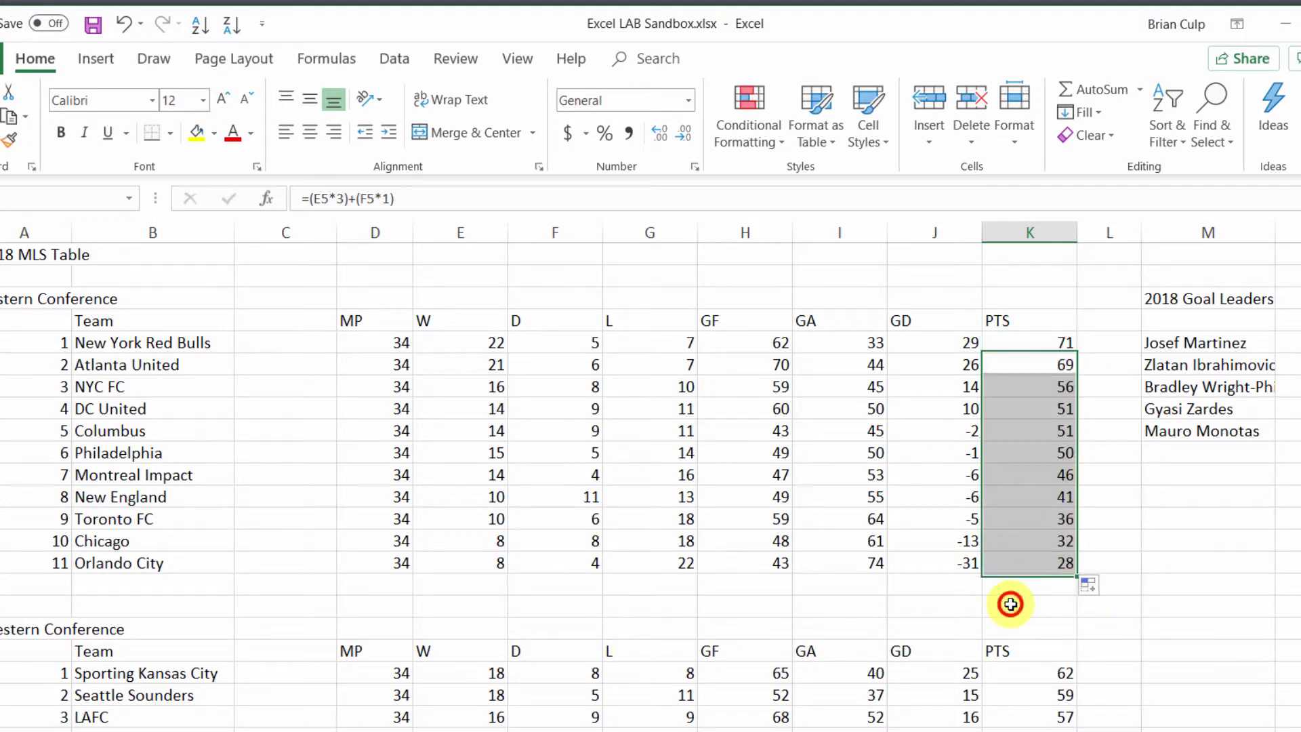
scroll(1010, 603, "down", 2)
scroll(1010, 602, "down", 4)
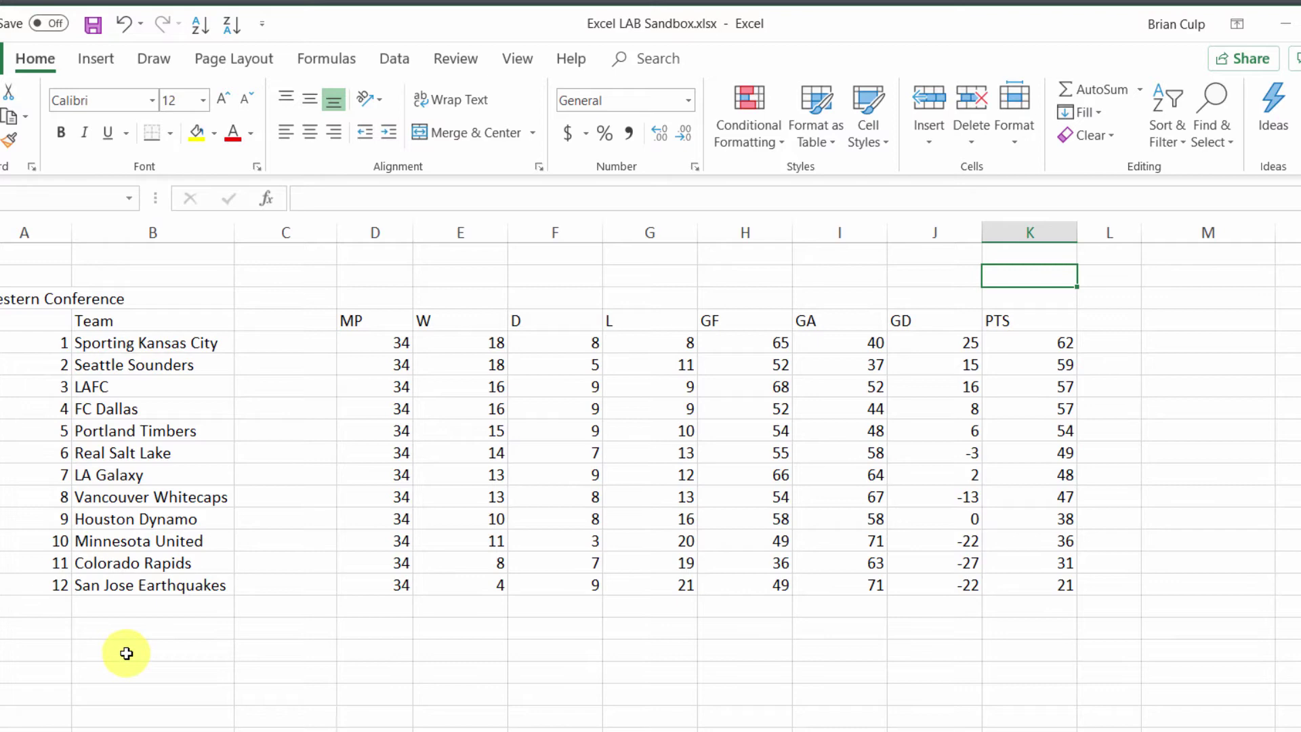
- Paste the PEMDAS mnemonic list into rows 33–38 below the Western Conference table
scroll(126, 654, "down", 1)
left_click(132, 586)
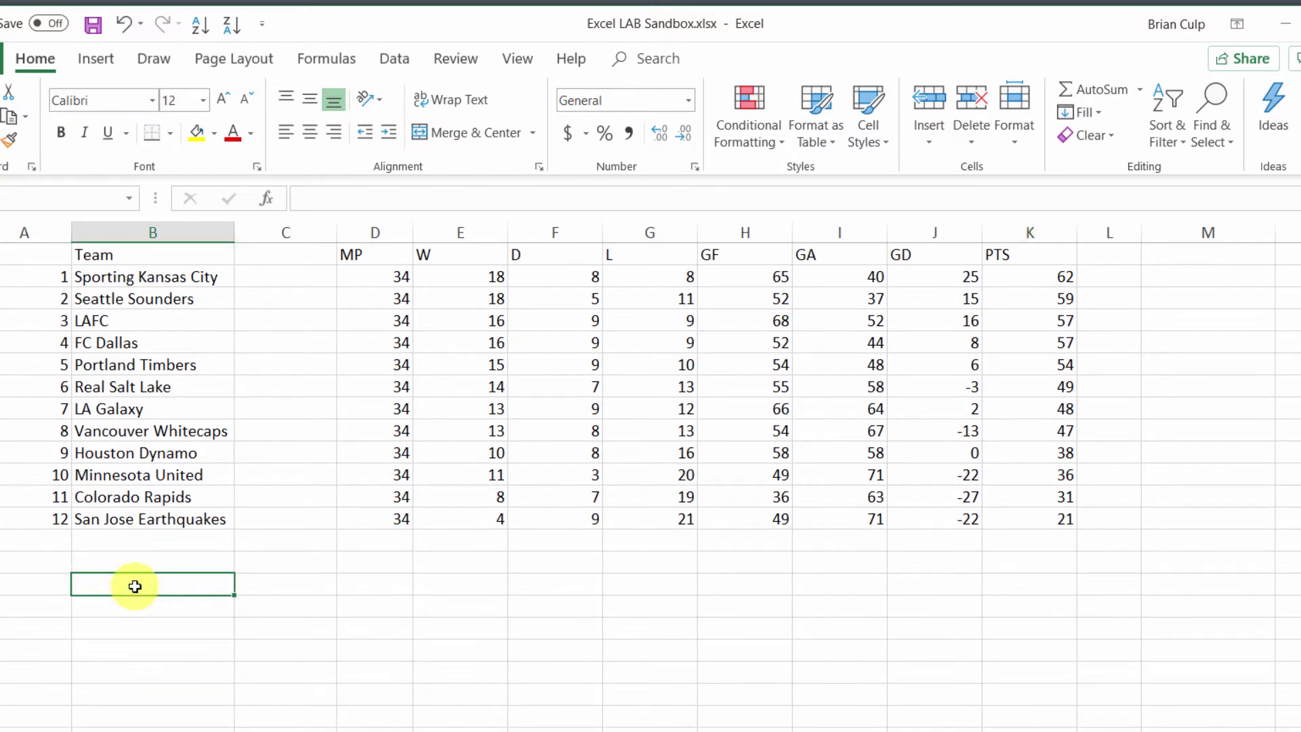
scroll(135, 586, "up", 2)
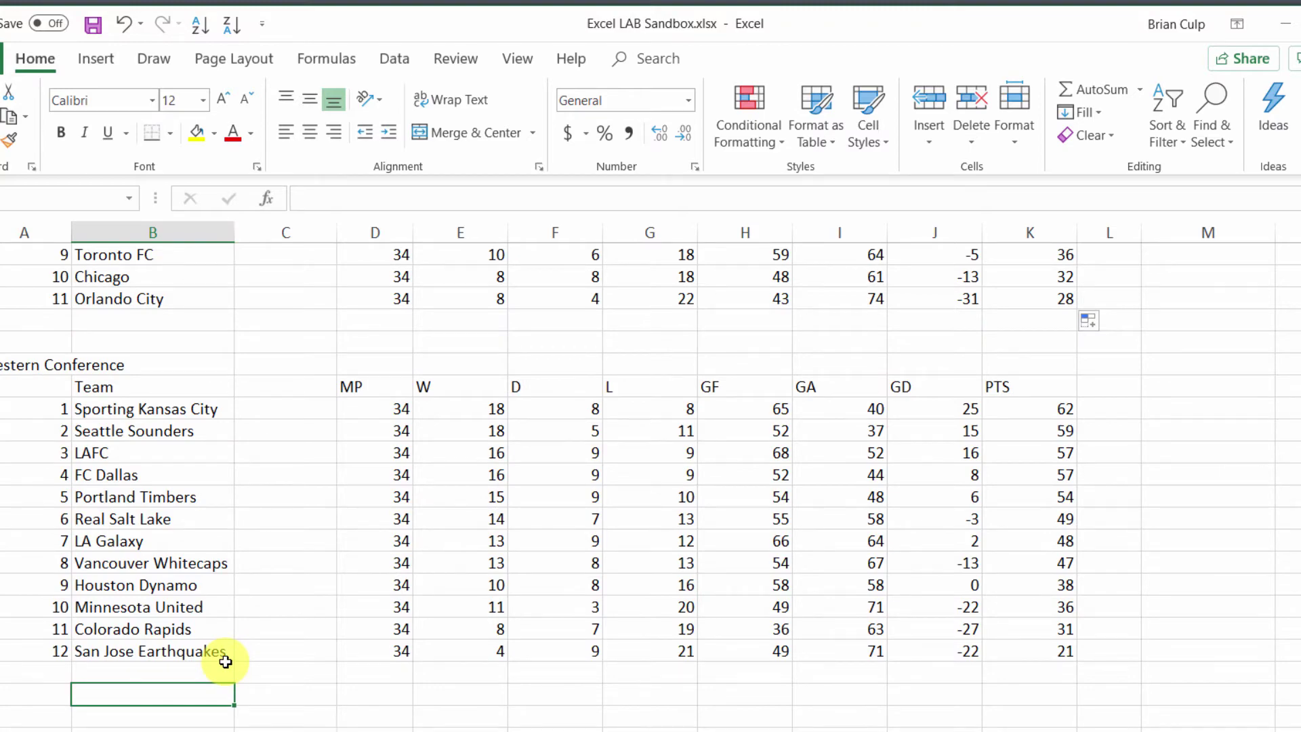
key("ctrl+v")
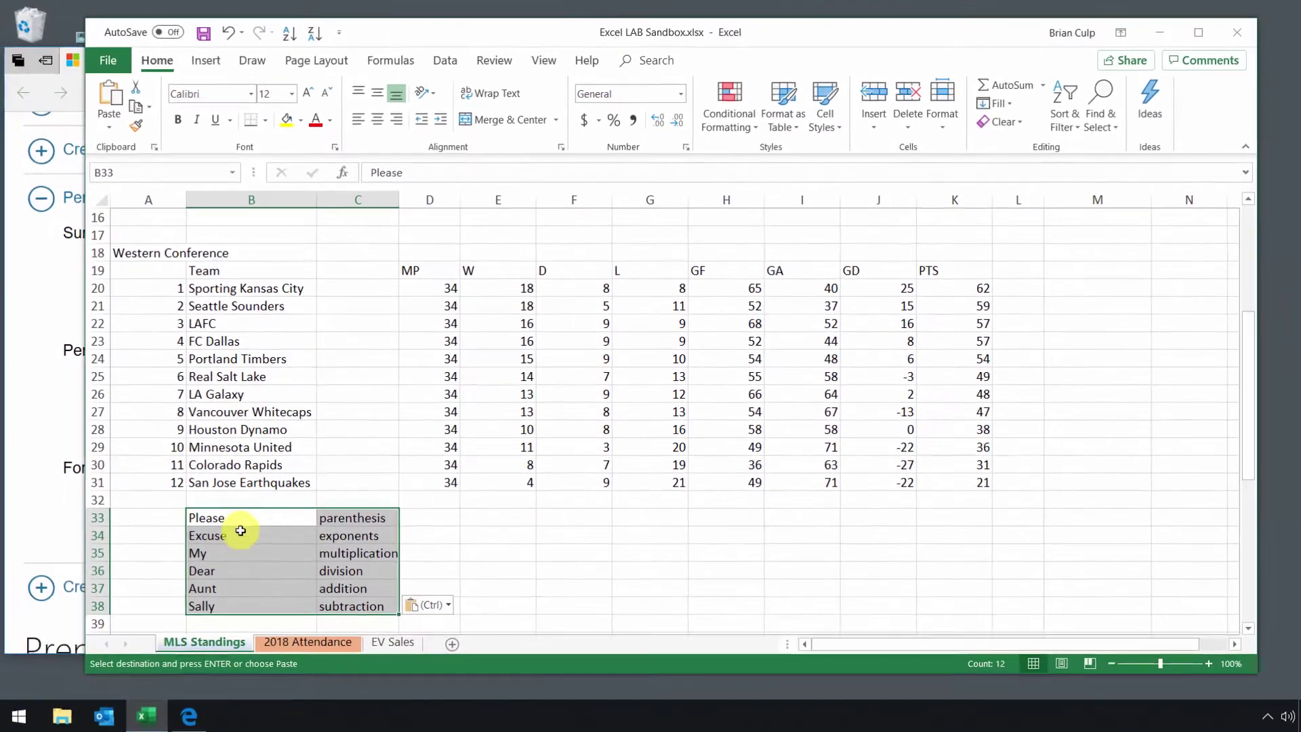
left_click(135, 716)
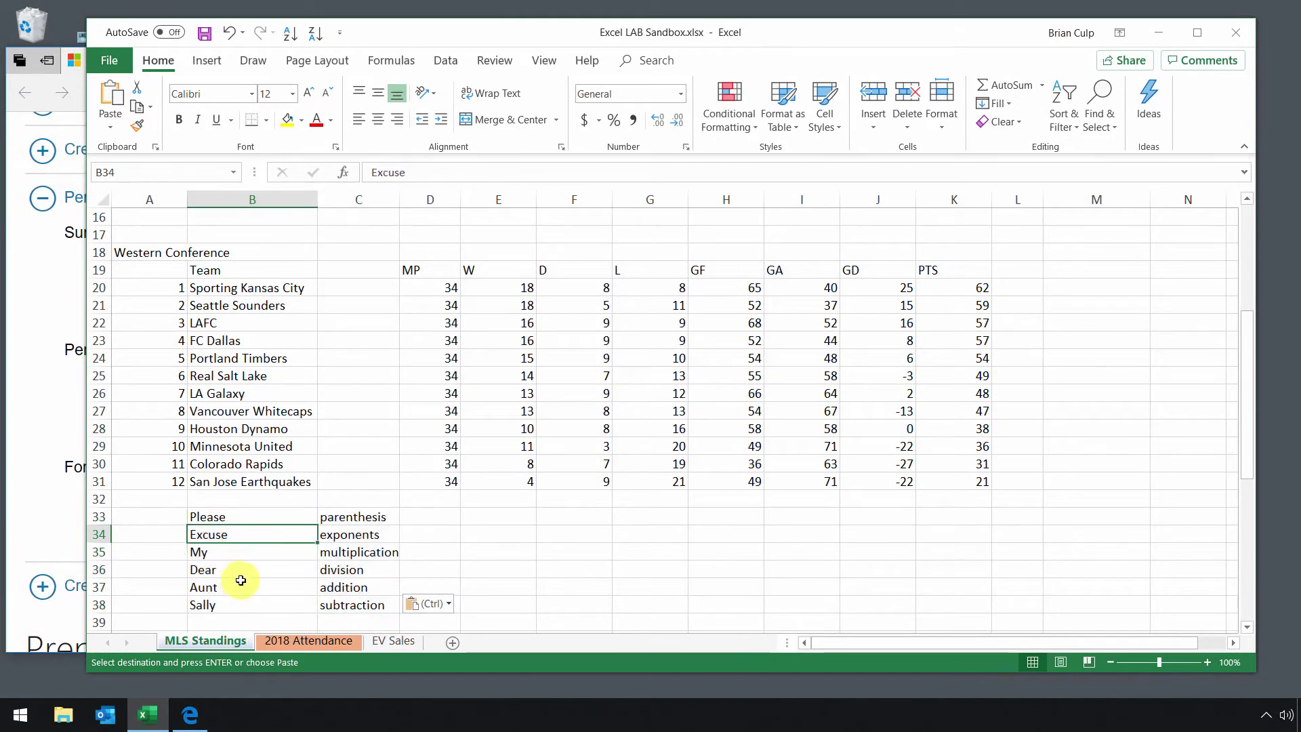
left_click(355, 520)
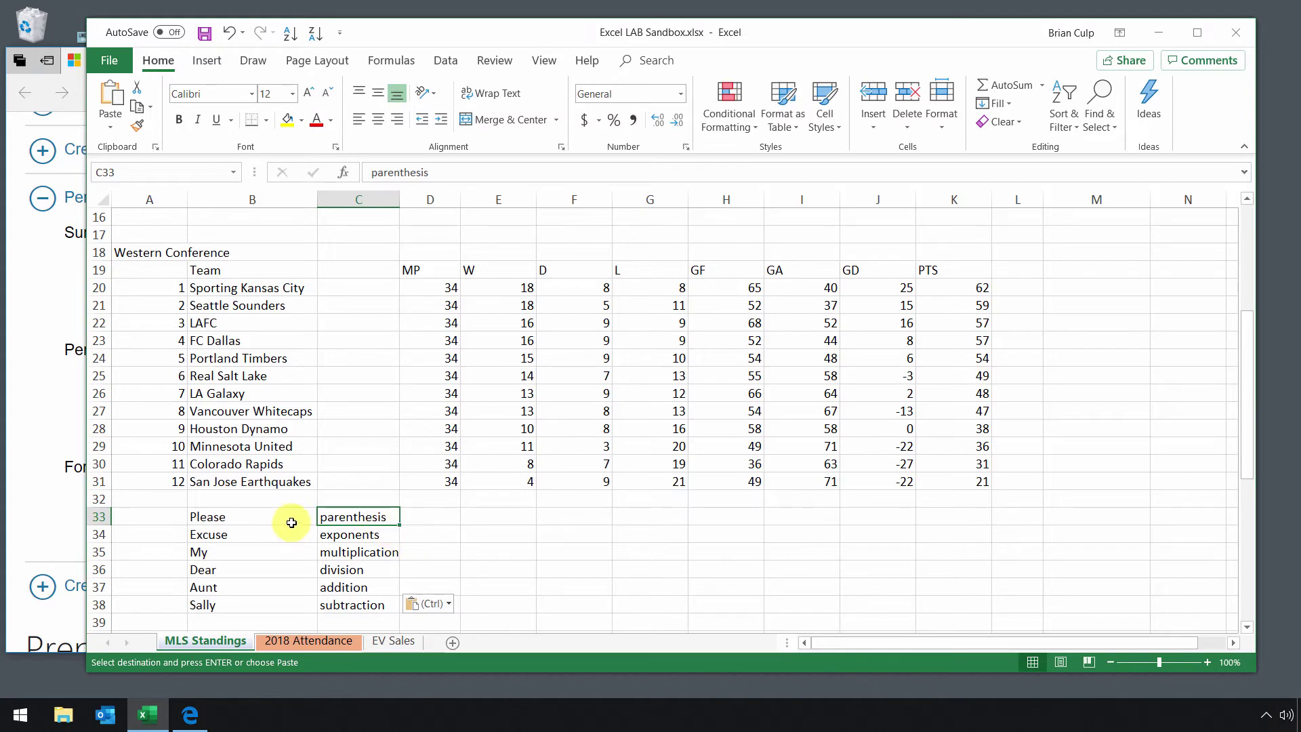
left_click(393, 530)
left_click(389, 550)
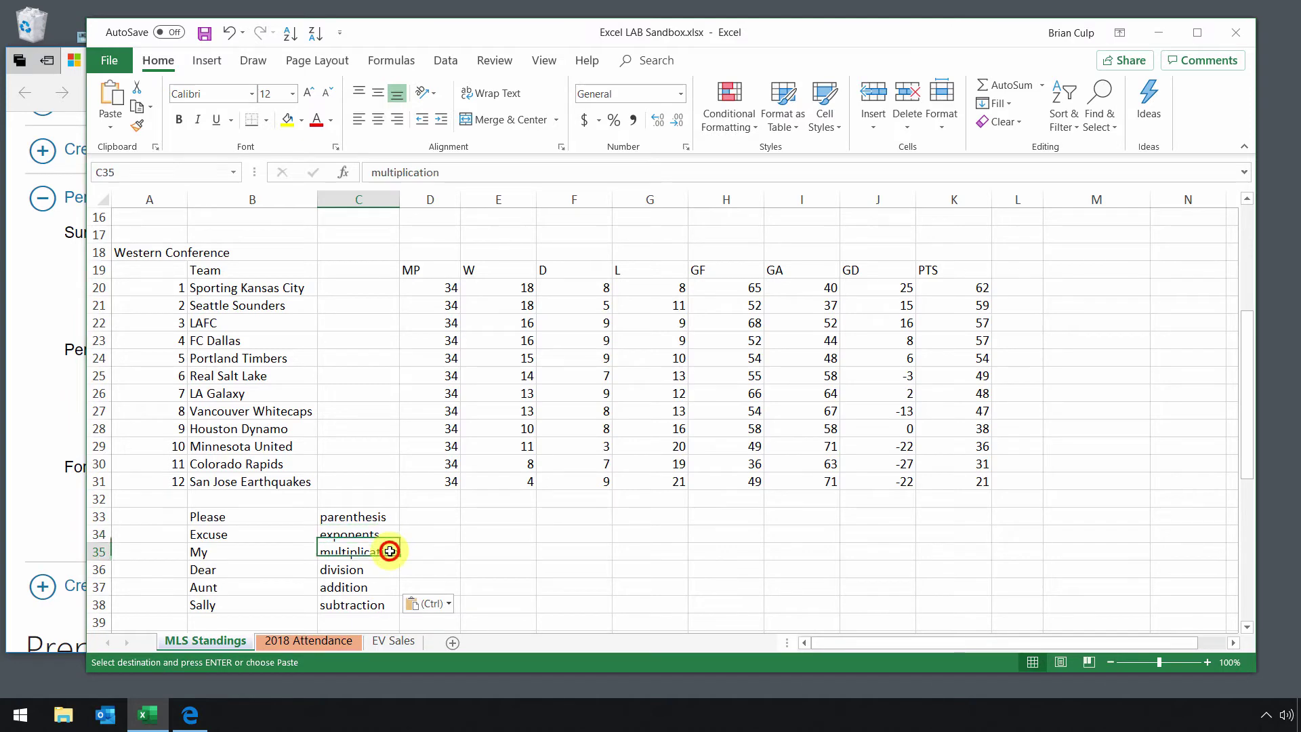
left_click(40, 393)
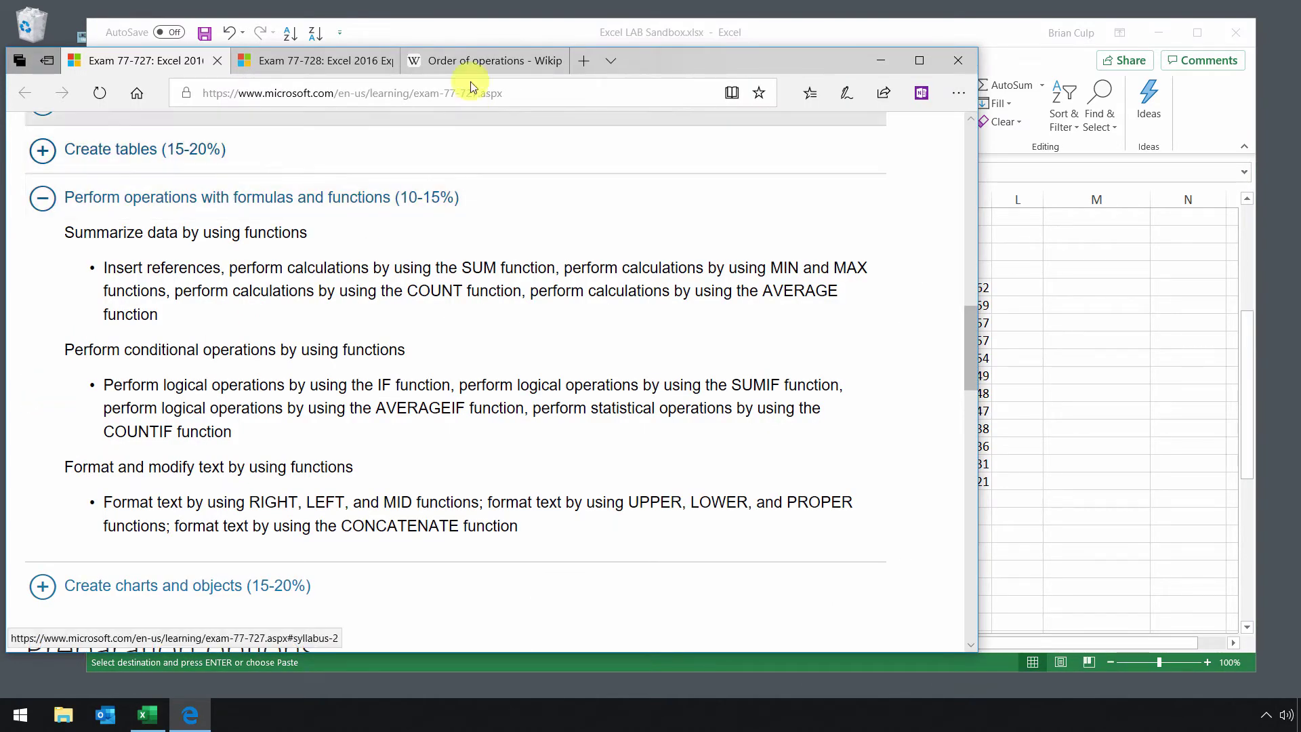
left_click(474, 60)
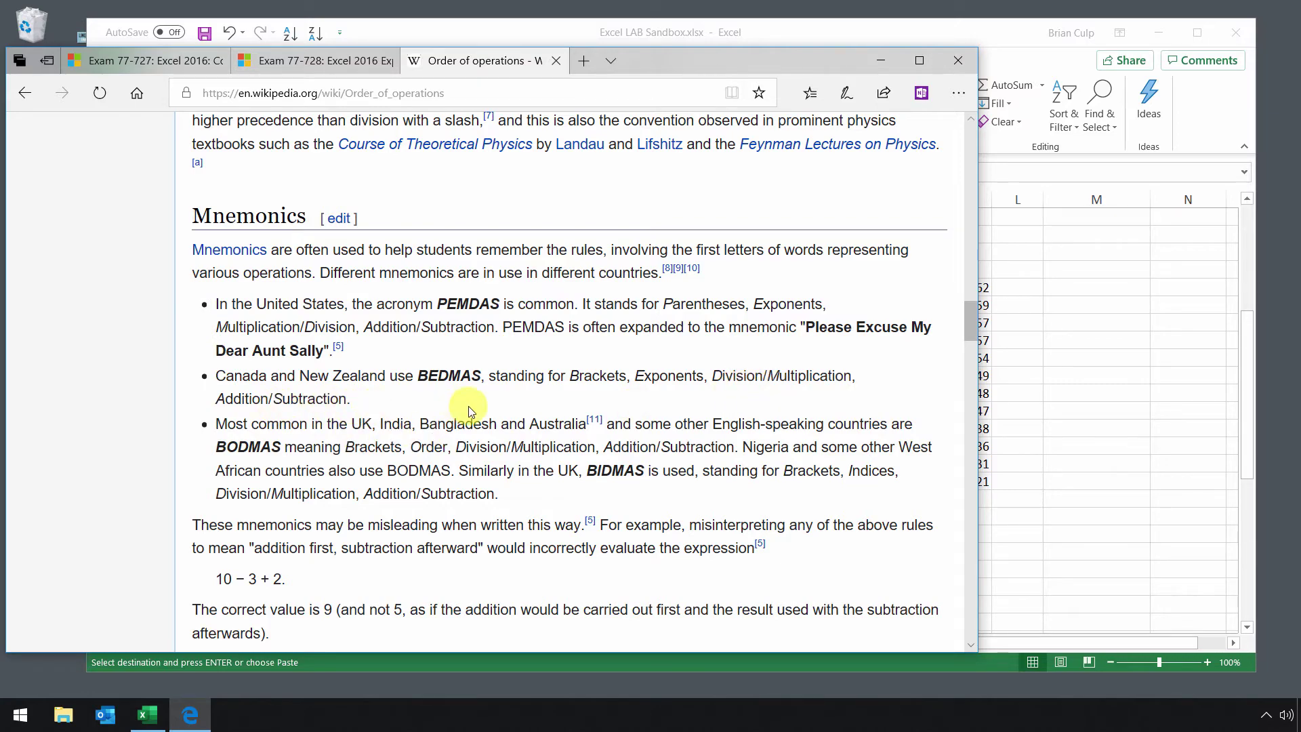
scroll(471, 409, "up", 15)
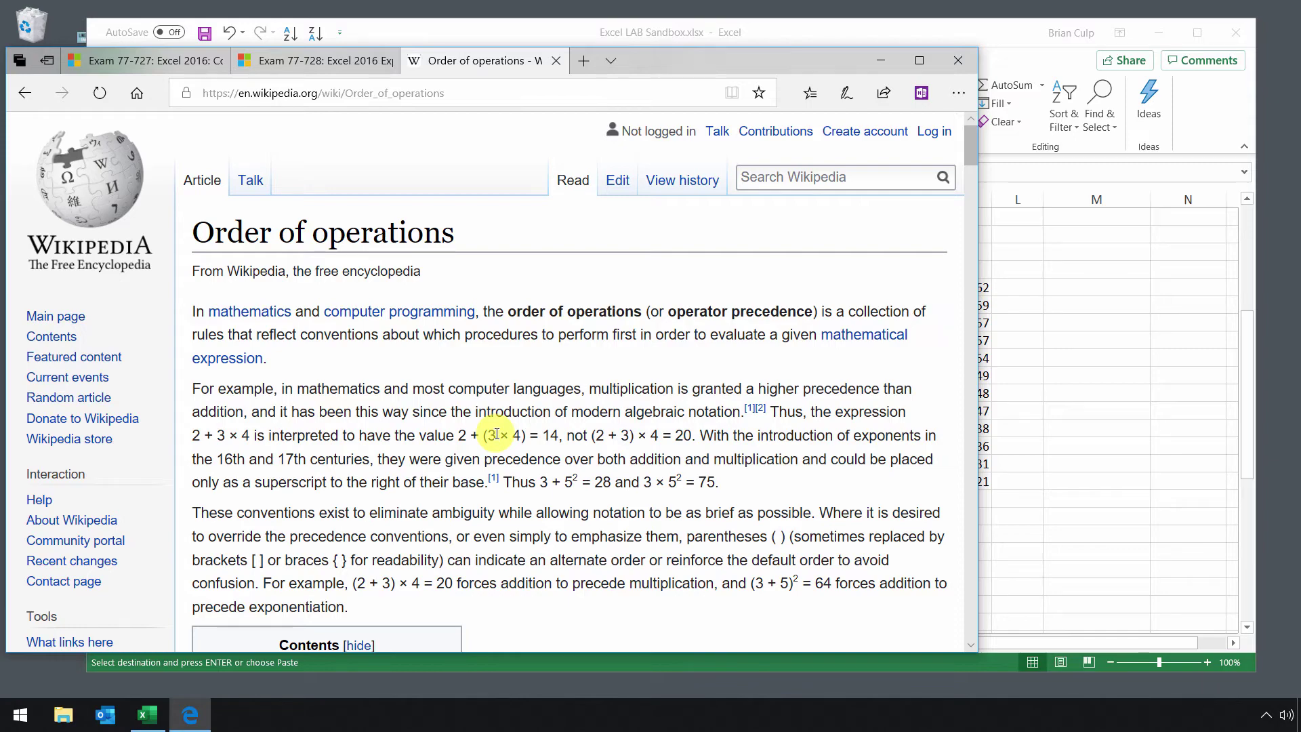
scroll(494, 437, "down", 8)
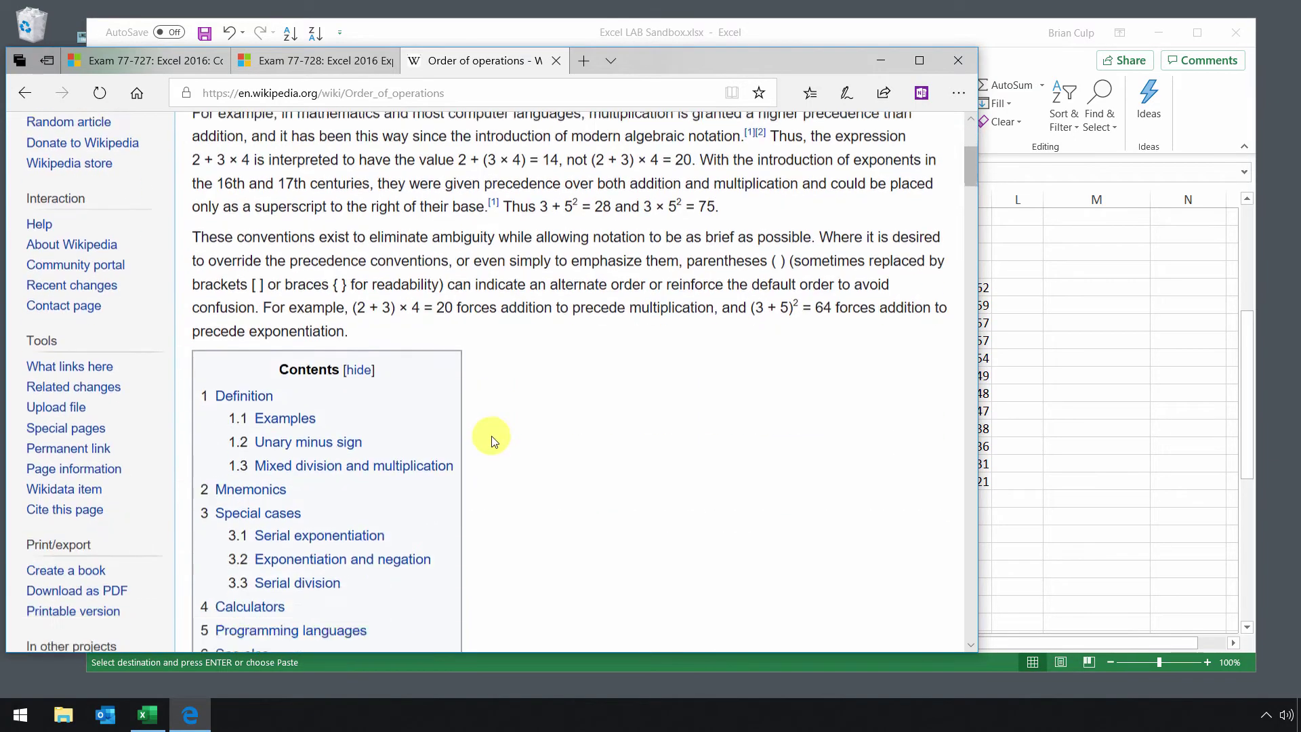
scroll(491, 439, "down", 1)
scroll(490, 439, "up", 10)
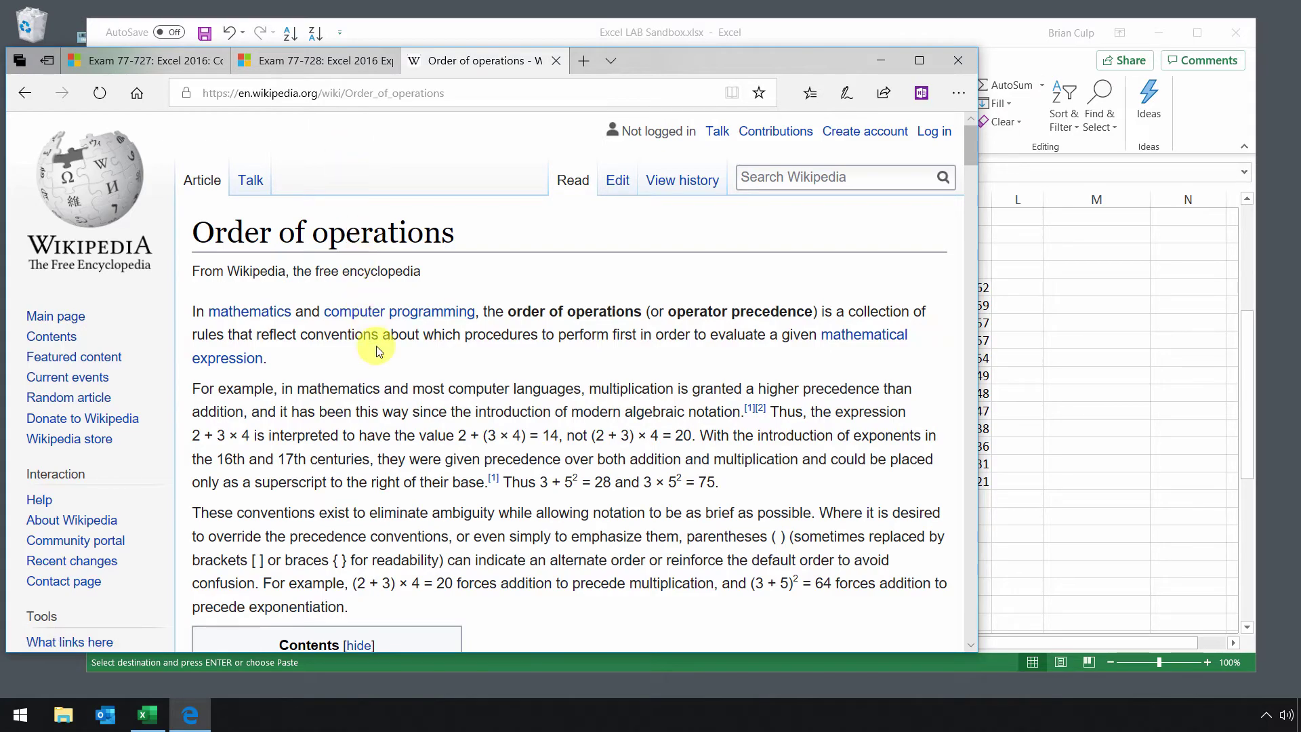
scroll(377, 347, "down", 4)
scroll(376, 349, "down", 20)
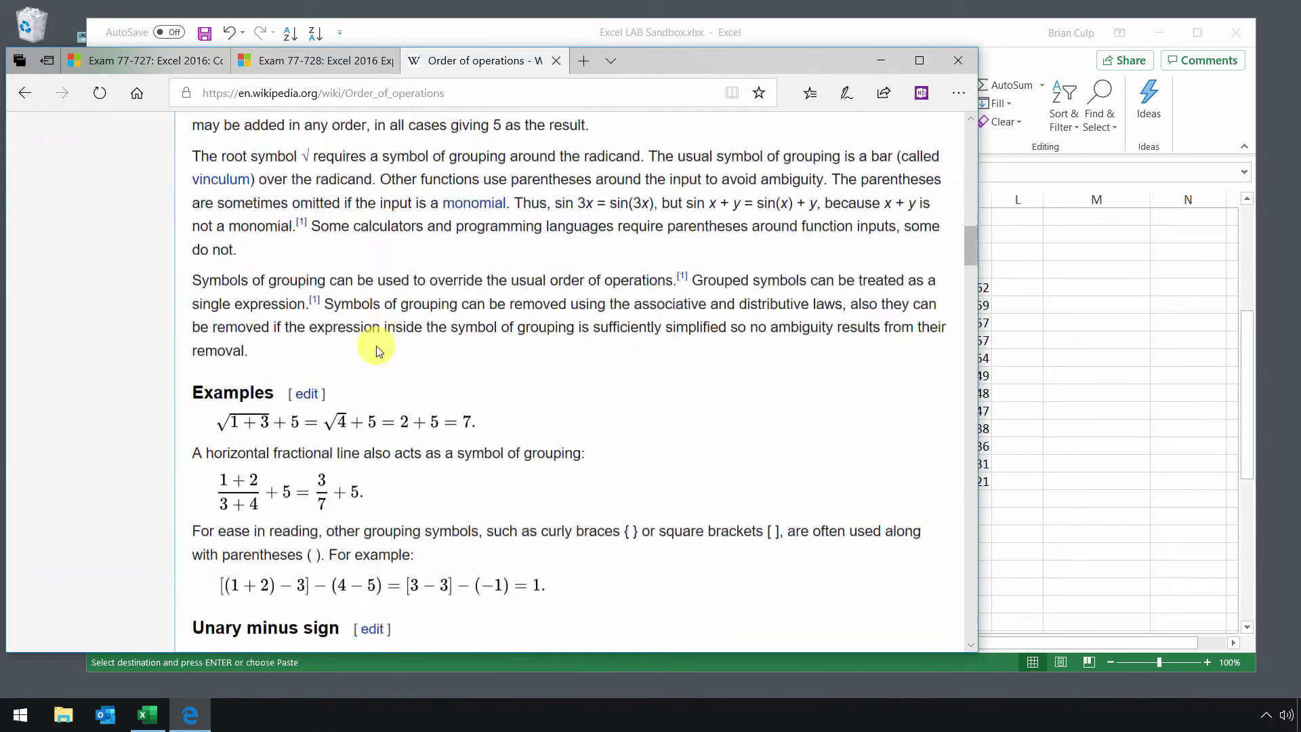
scroll(376, 346, "down", 8)
scroll(376, 345, "up", 5)
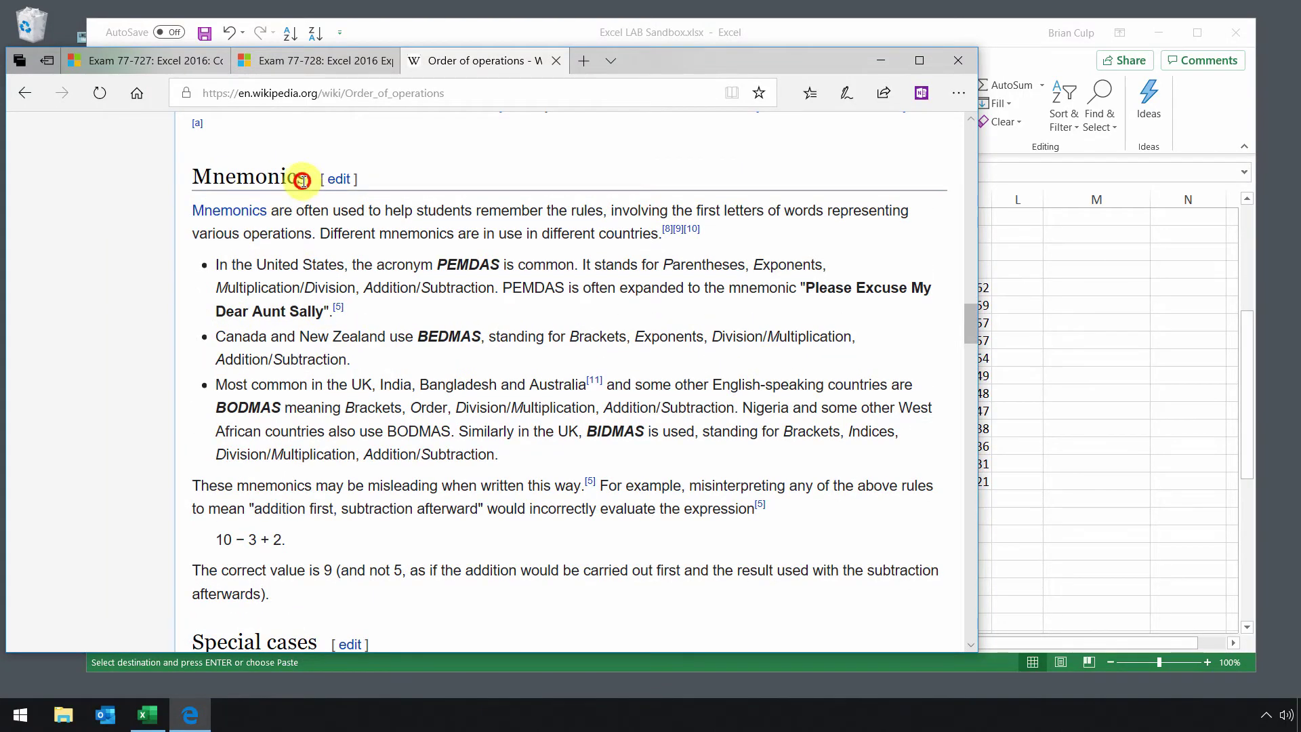
left_click_drag(304, 179, 183, 179)
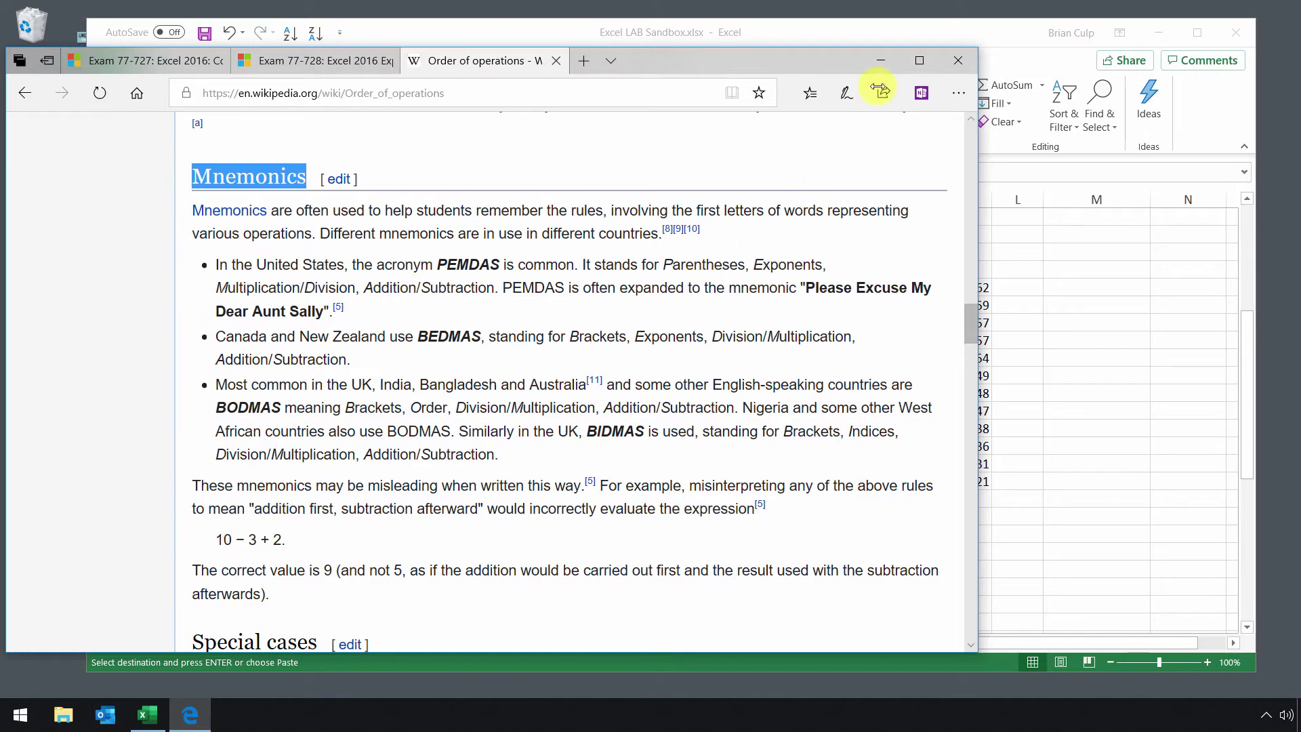
left_click(889, 34)
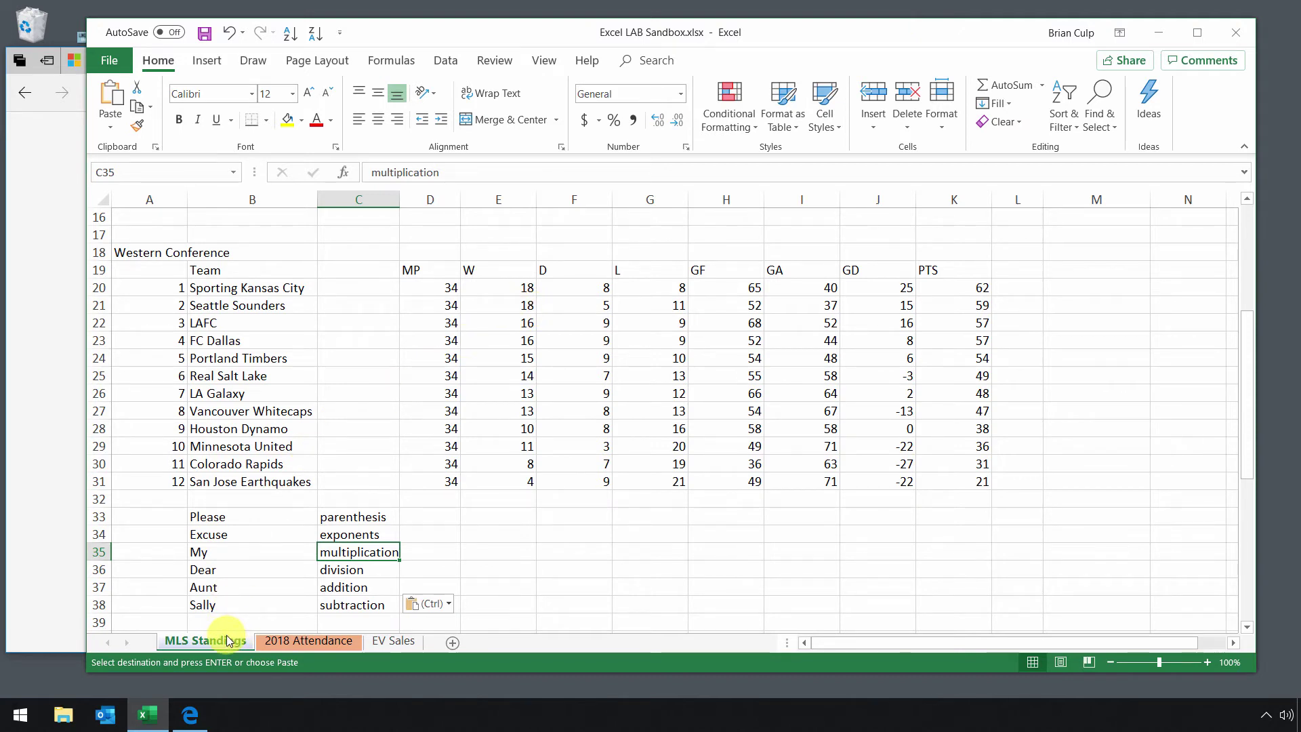
- Delete the pasted PEMDAS list in B33:C38 and select E32 under the wins column
left_click_drag(211, 516, 359, 603)
key("Delete")
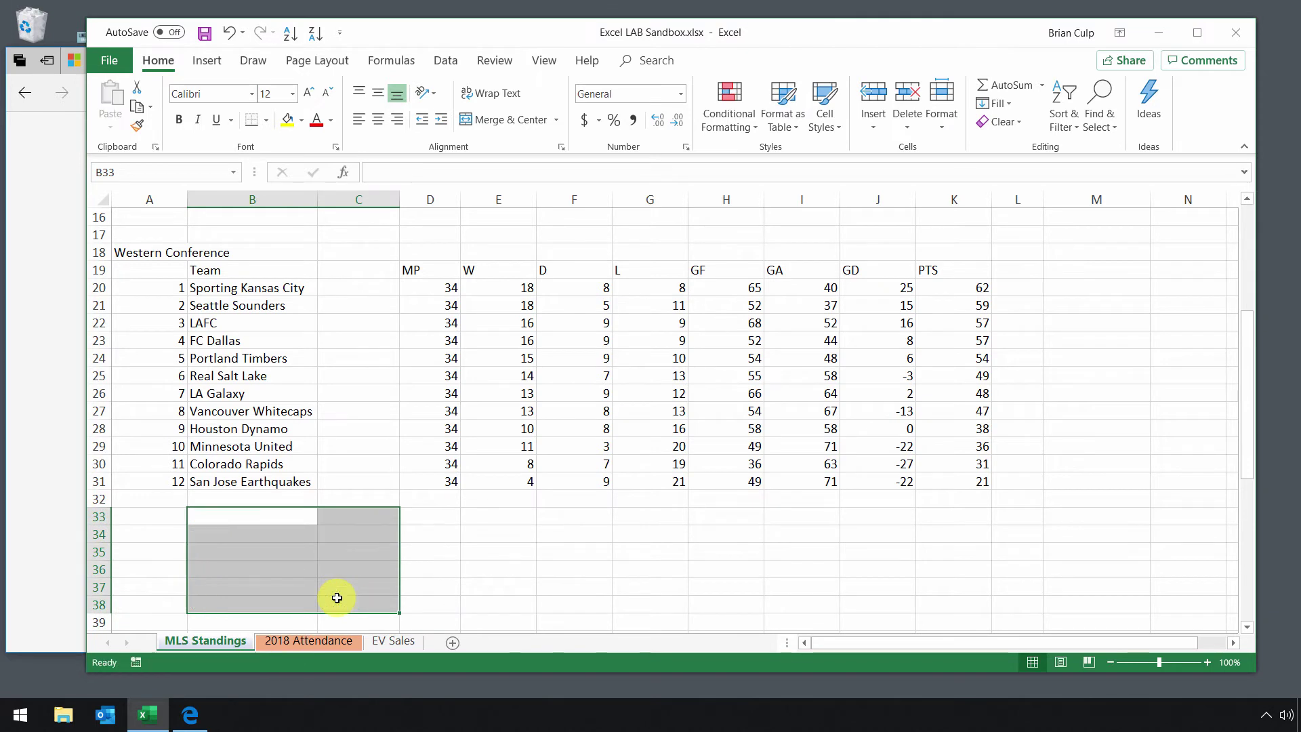
left_click(440, 502)
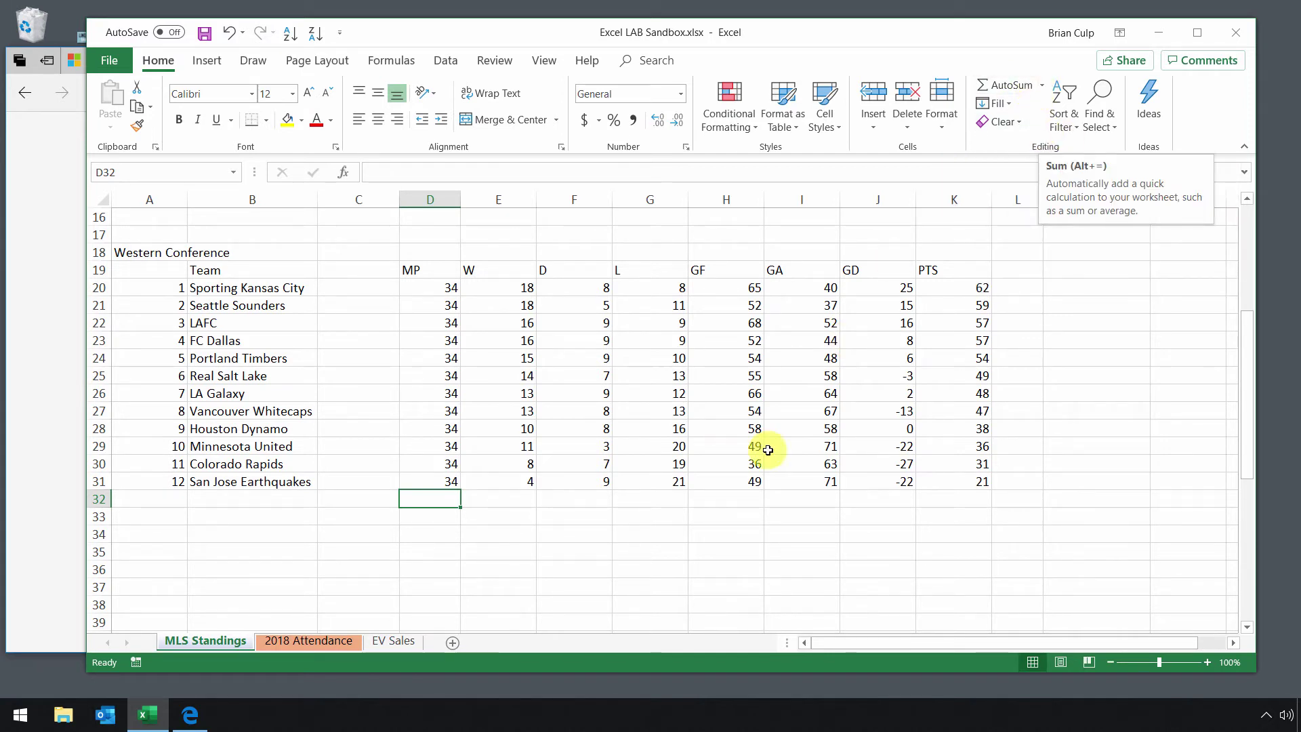
left_click(519, 499)
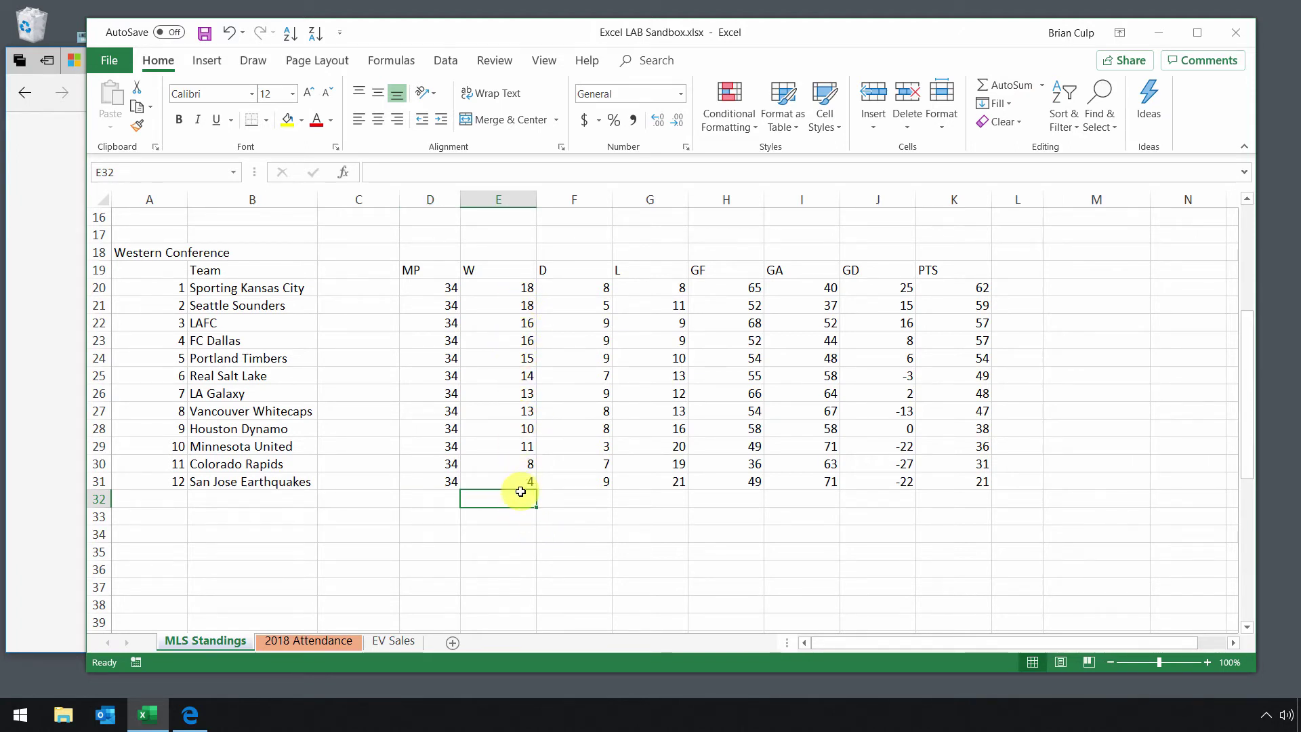
- AutoSum the Western Conference wins into E32, totalling 156
left_click(997, 88)
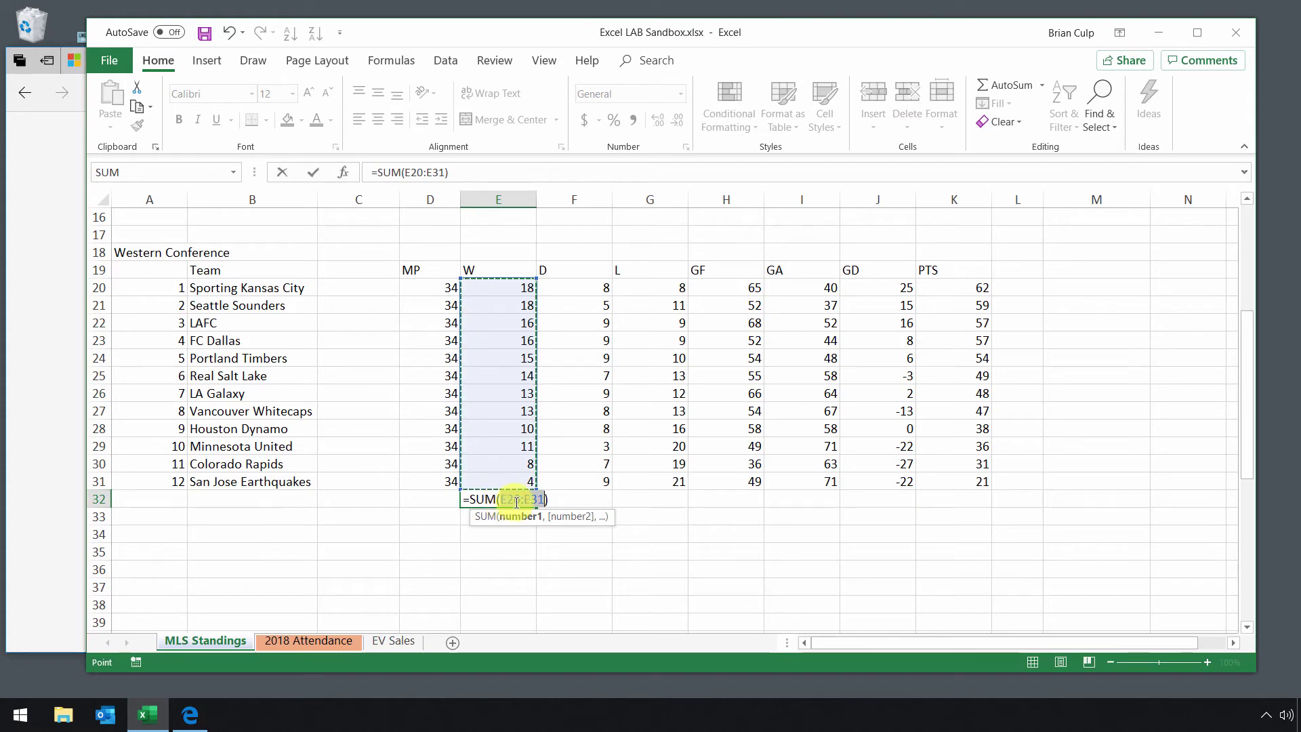
key("Return")
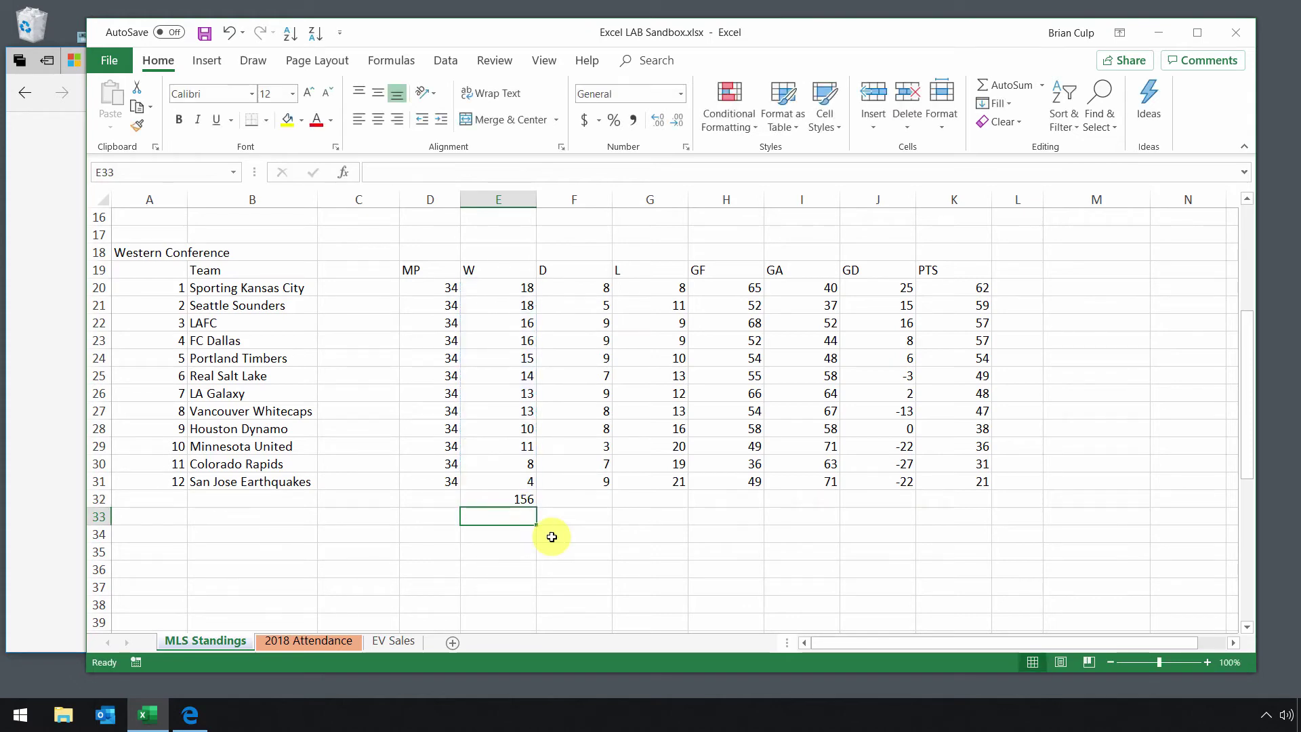
left_click(528, 501)
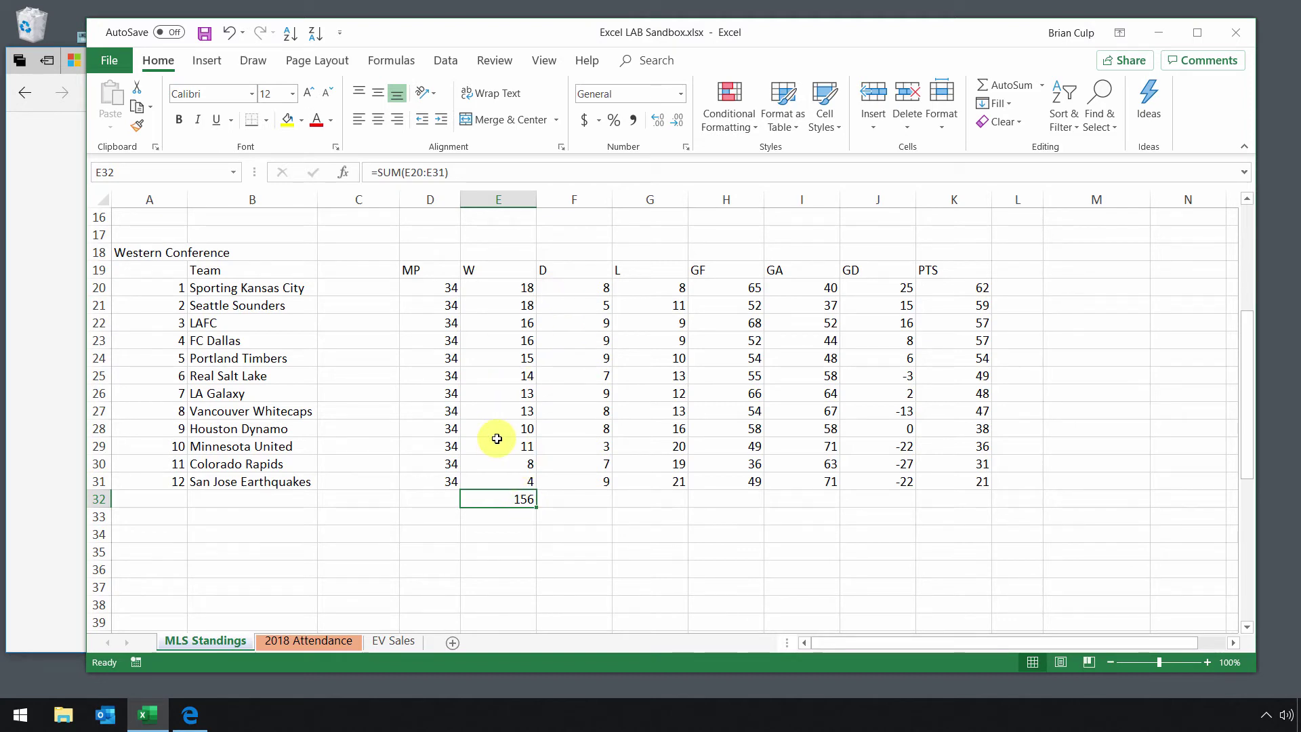
- Put =AVERAGE(G20:G31) in G32, averaging the losses to 13.4166667
left_click(635, 498)
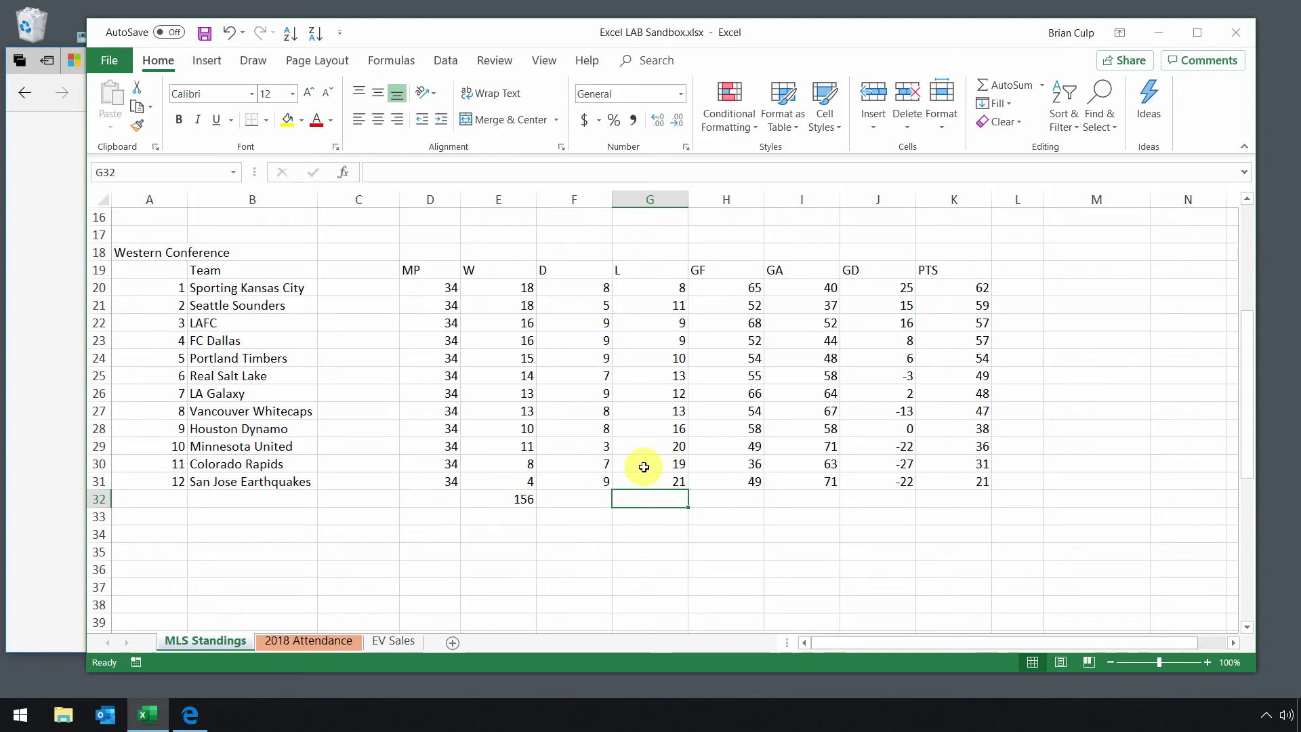
left_click(1043, 86)
left_click(1018, 127)
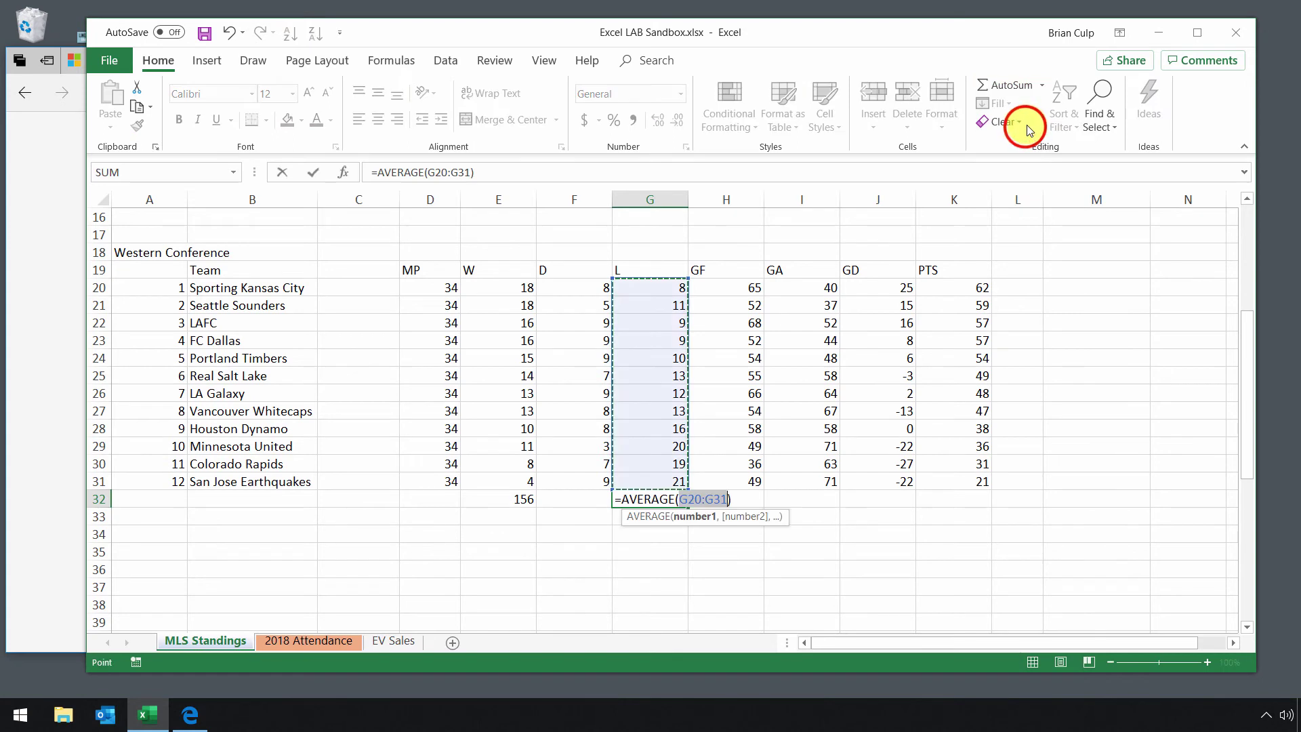
left_click(614, 278)
mouse_move(613, 279)
left_mouse_down()
mouse_move(616, 383)
mouse_move(618, 278)
left_mouse_up()
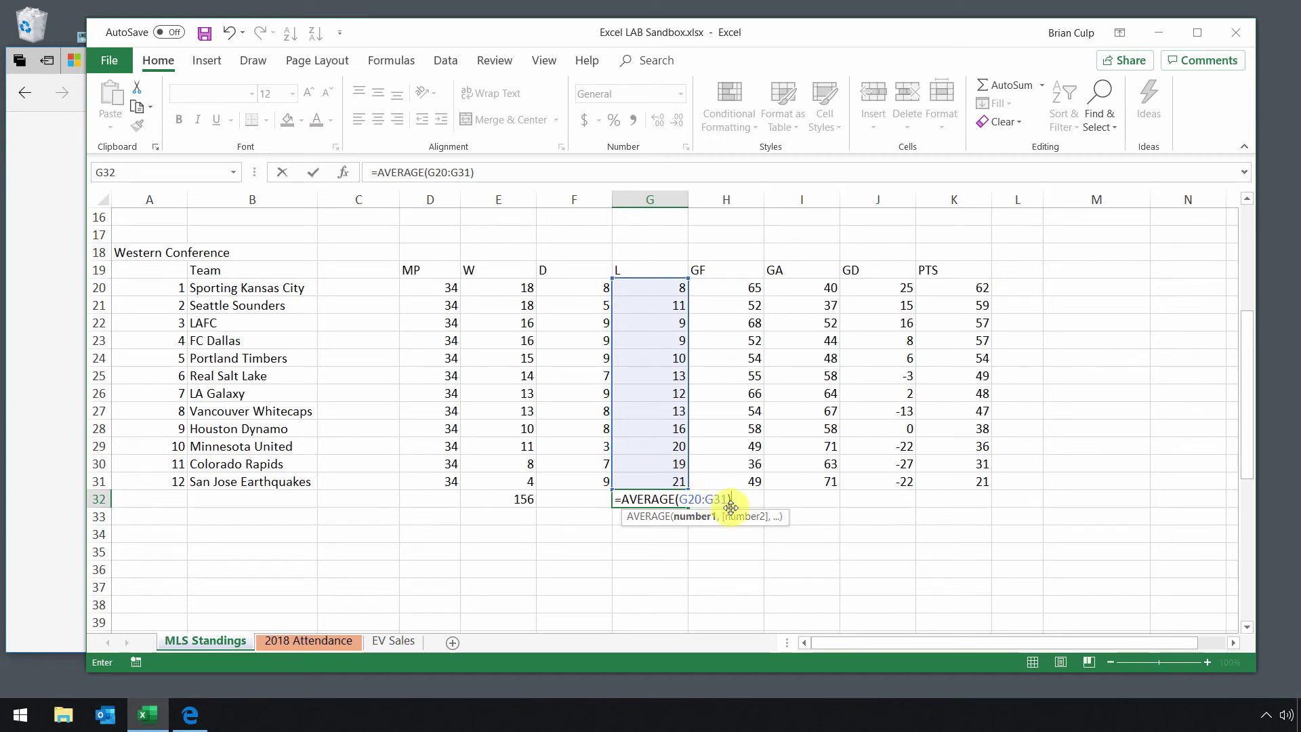
key("Return")
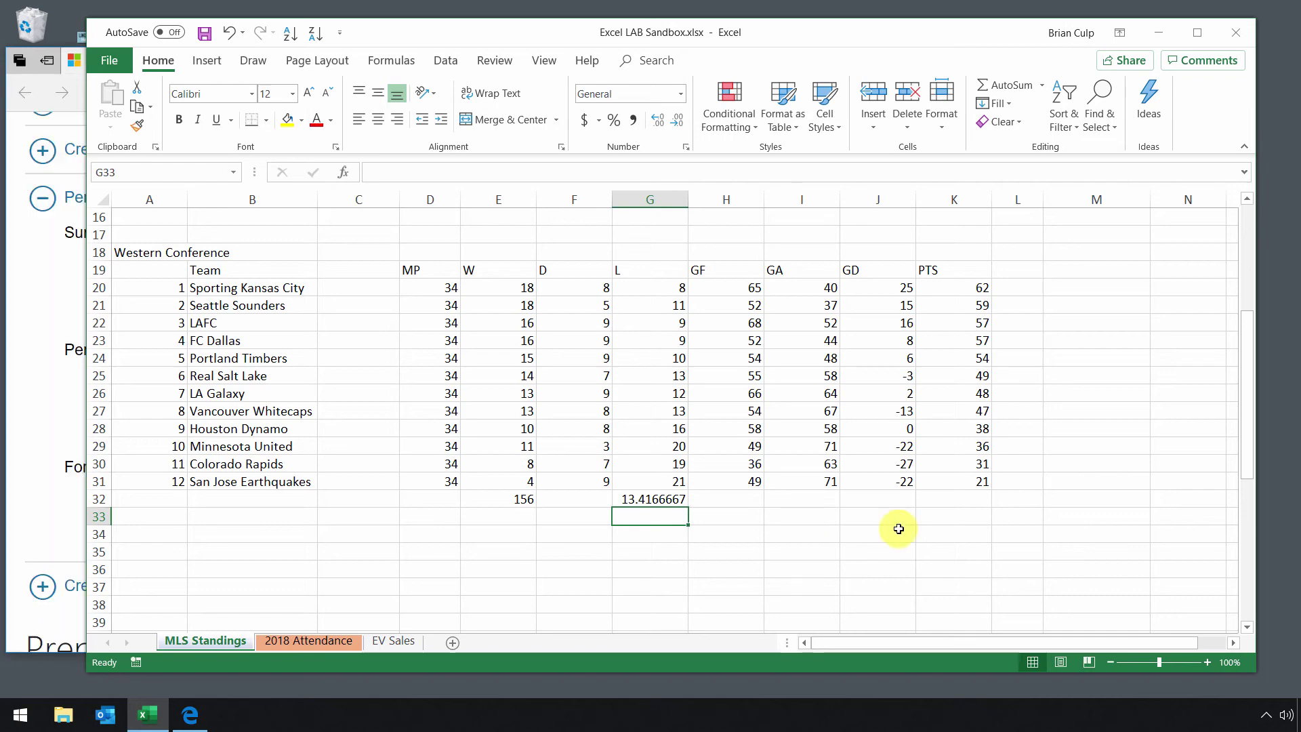
- Insert the minimum goals-for value, 36, in H32
left_click(40, 388)
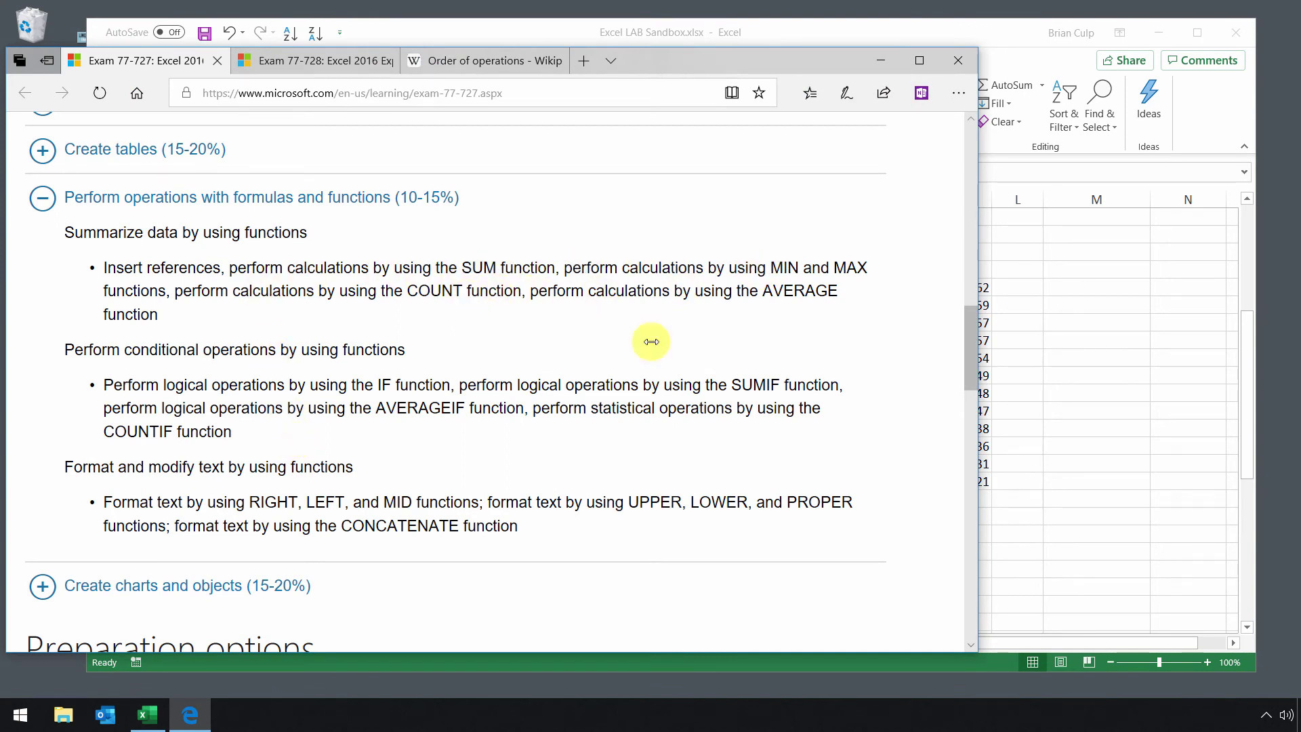
left_click(1108, 516)
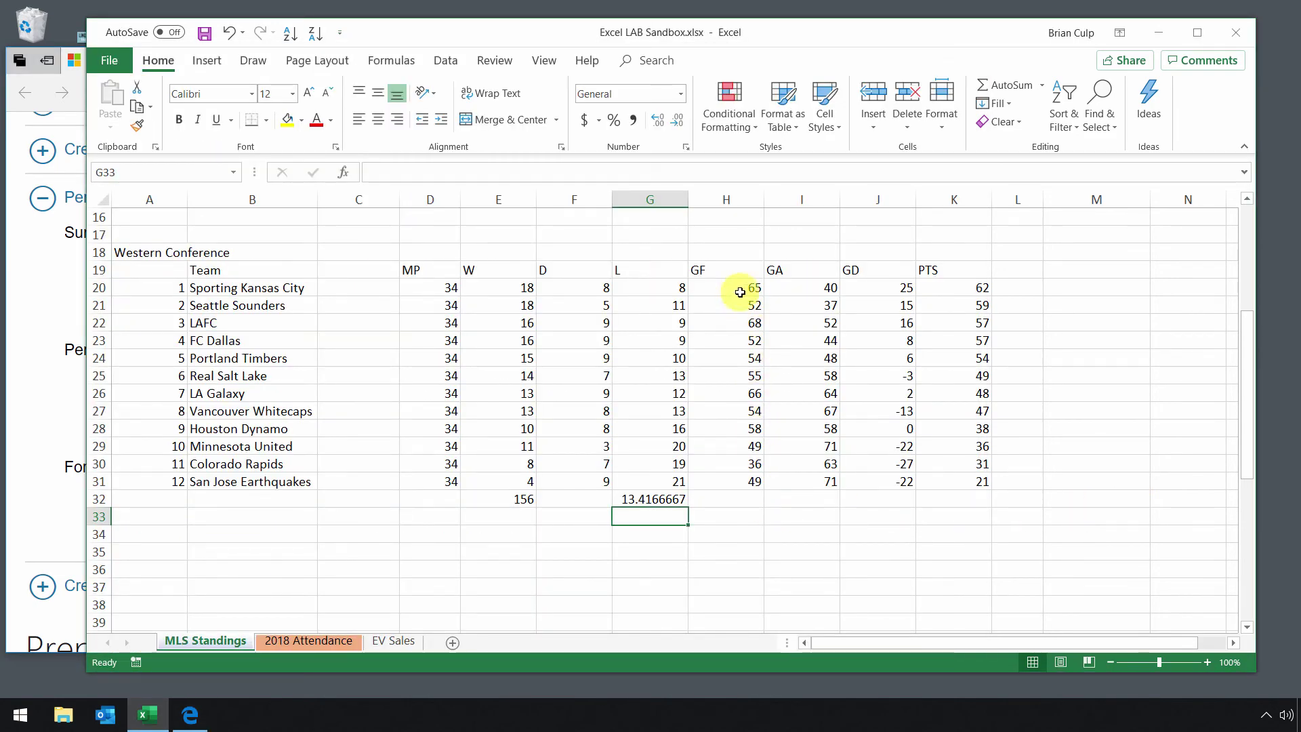
left_click(747, 498)
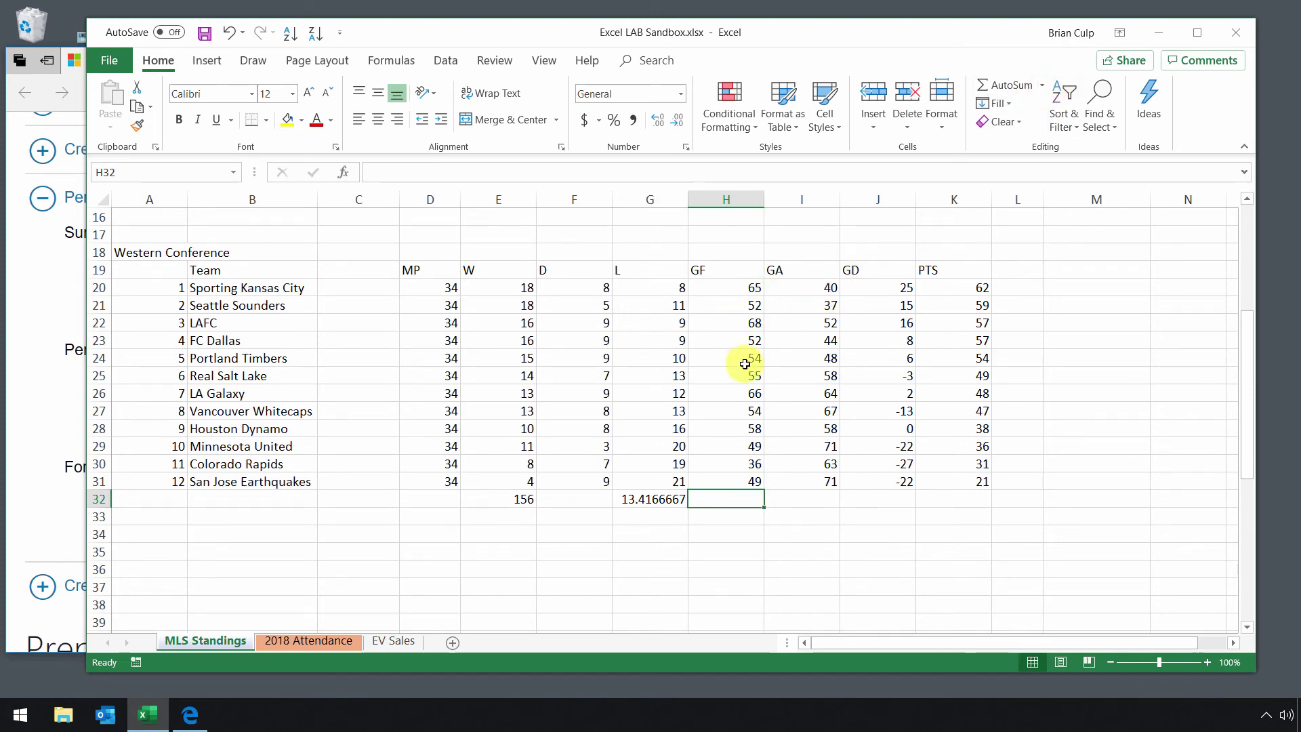
left_click(1042, 86)
left_click(1018, 187)
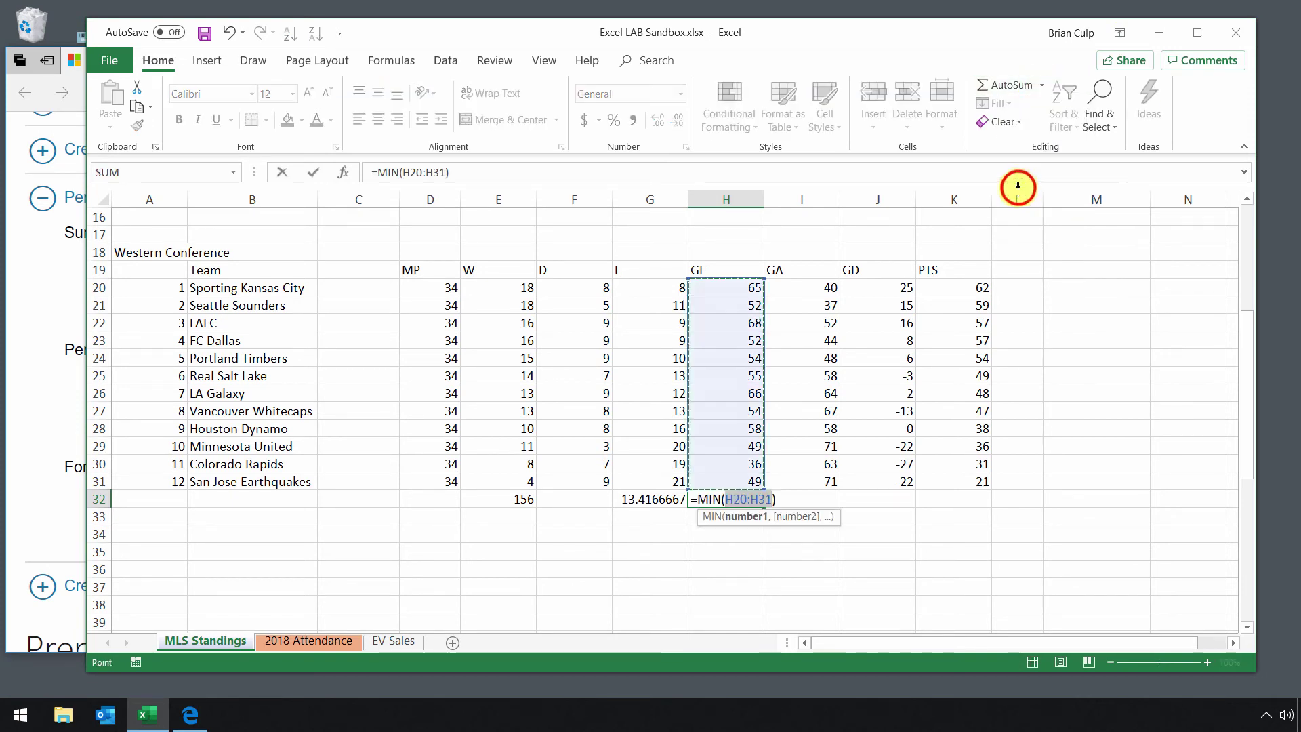
key("Return")
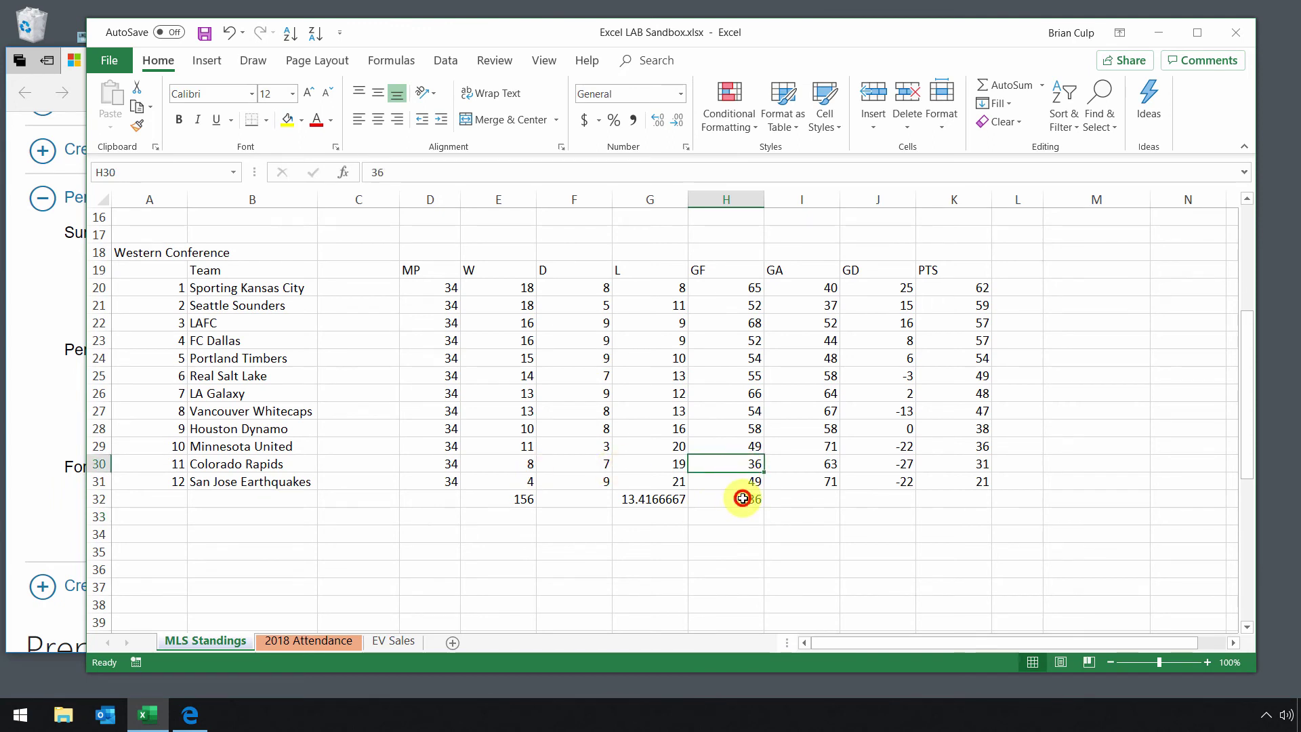
- Replace H32 with the maximum goals-for, 68, matching LAFC's value
left_click(745, 497)
left_click(1042, 85)
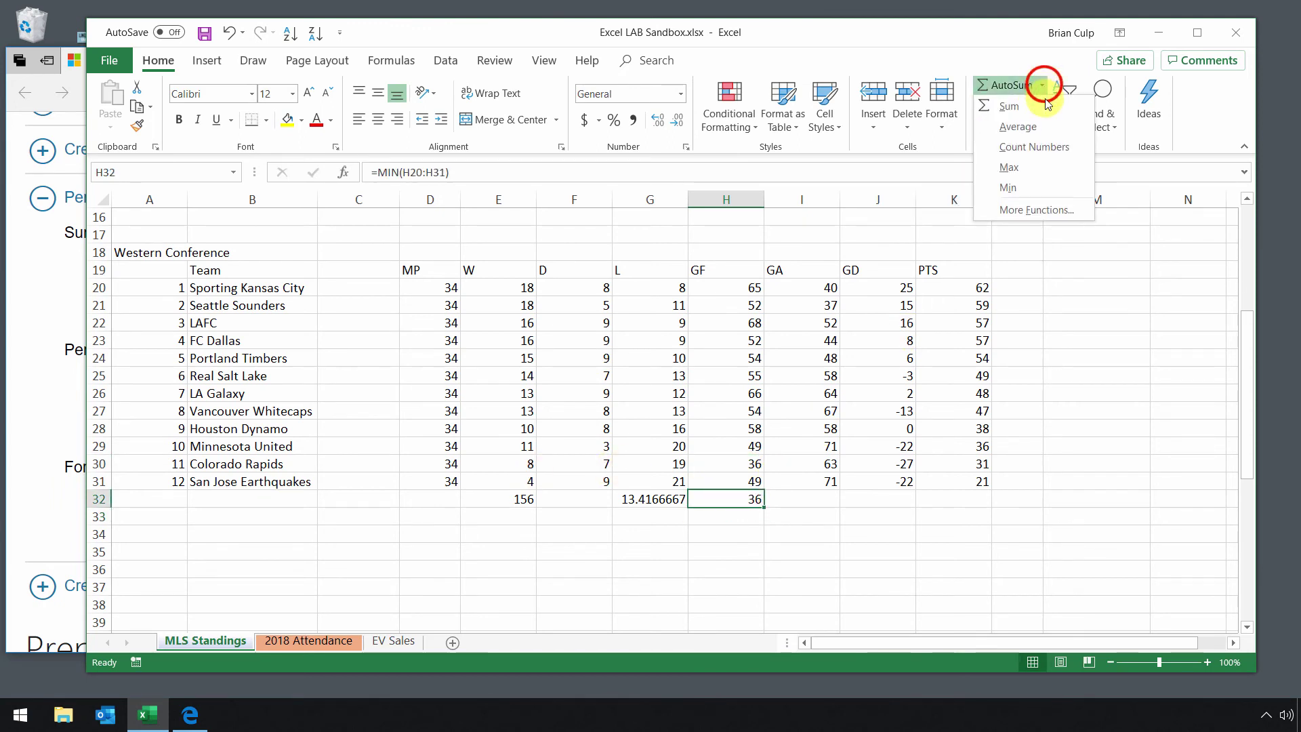
left_click(1028, 172)
key("Return")
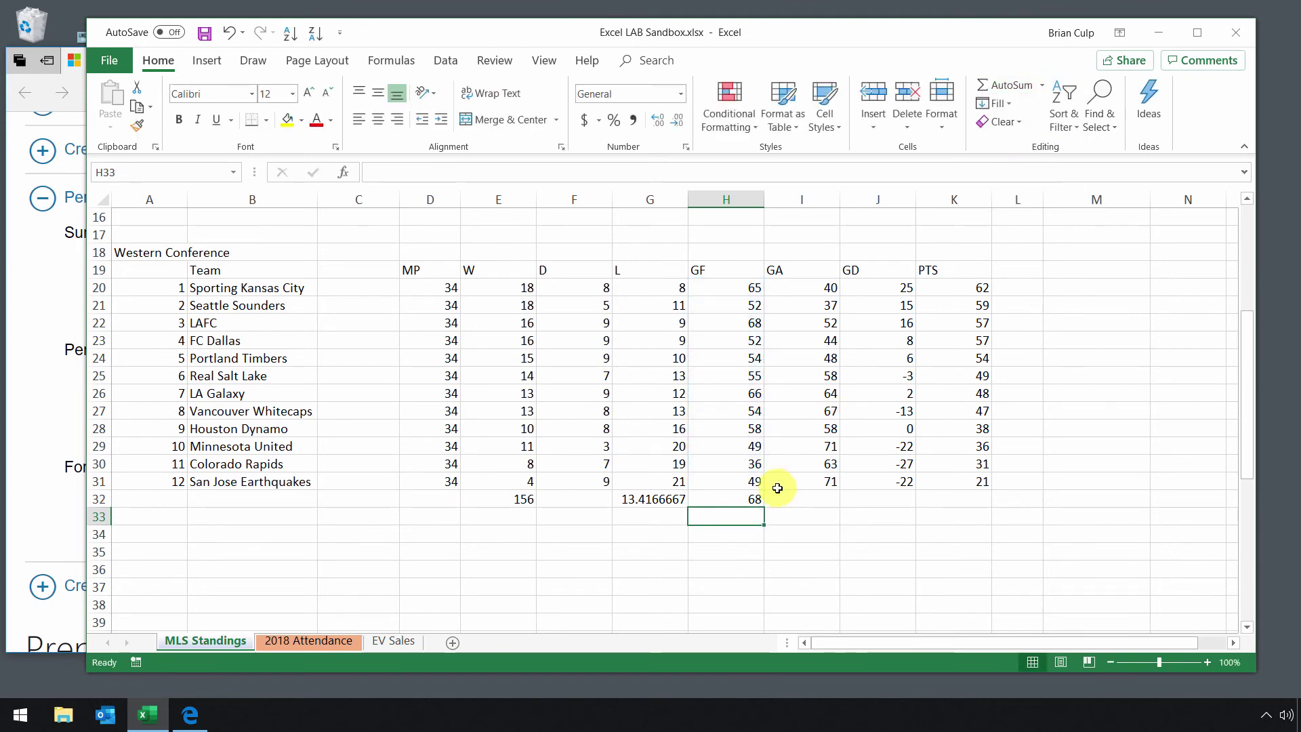
left_click(756, 325)
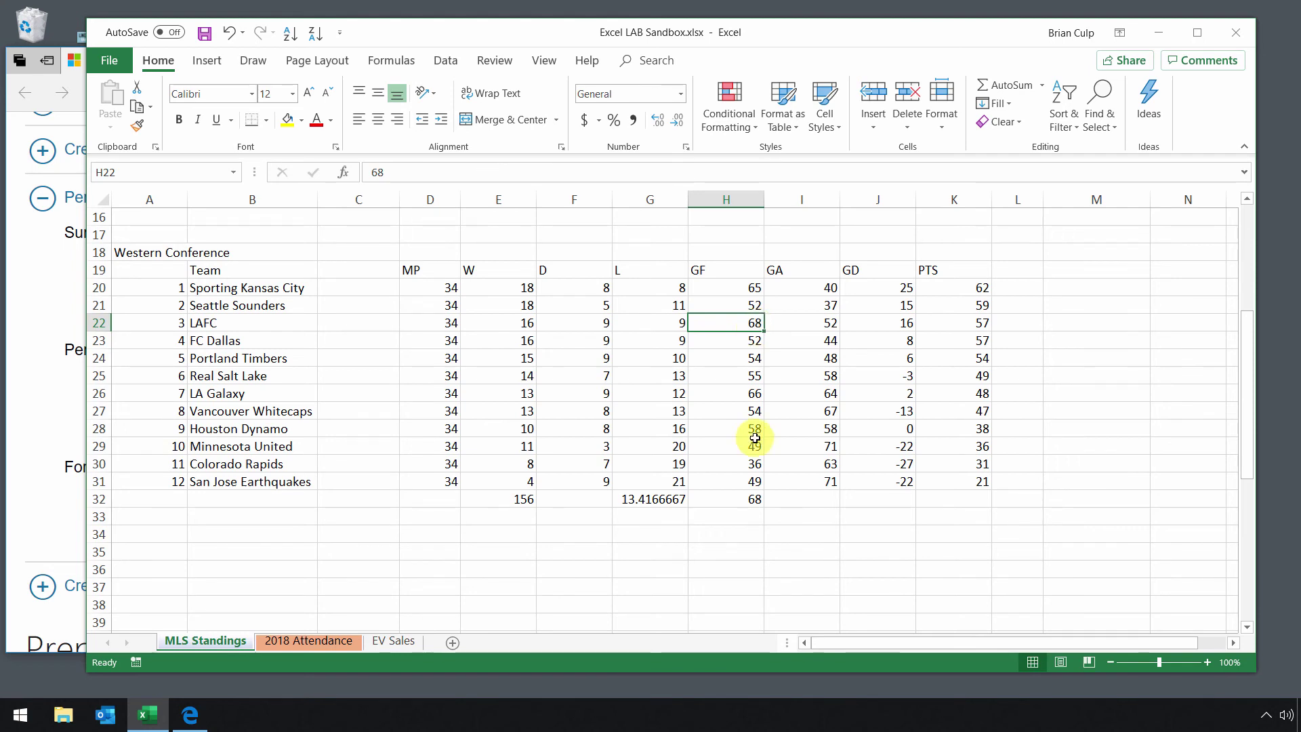
- Switch H32 to Count Numbers of the goals-for values, showing 12, and spot-check H20–H23
left_click(749, 499)
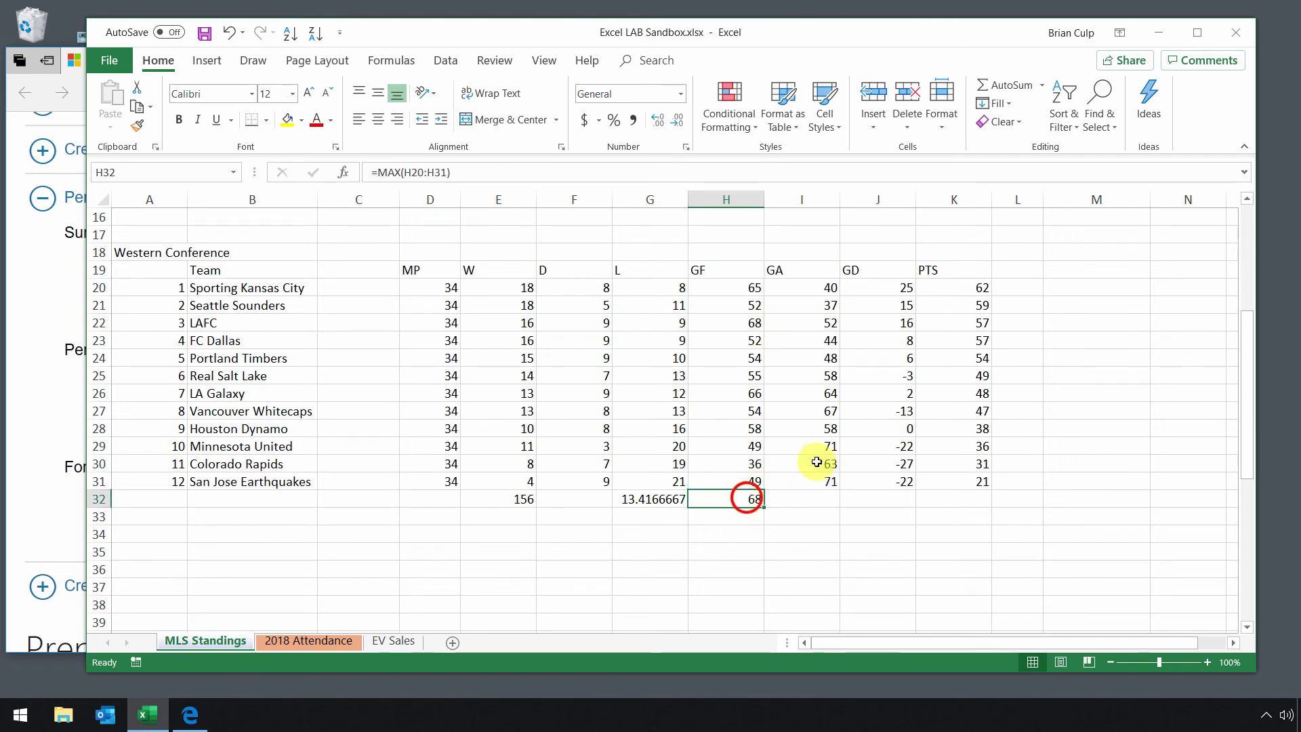
left_click(1042, 86)
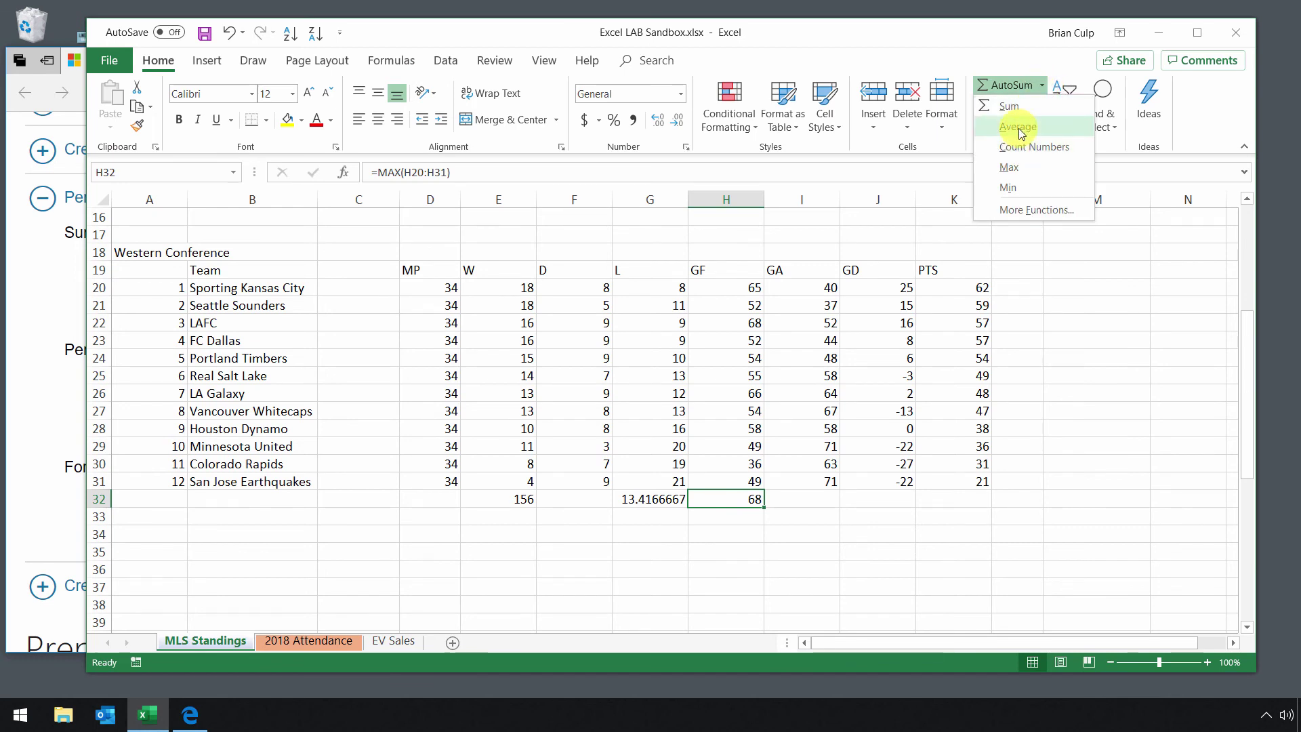
left_click(1054, 149)
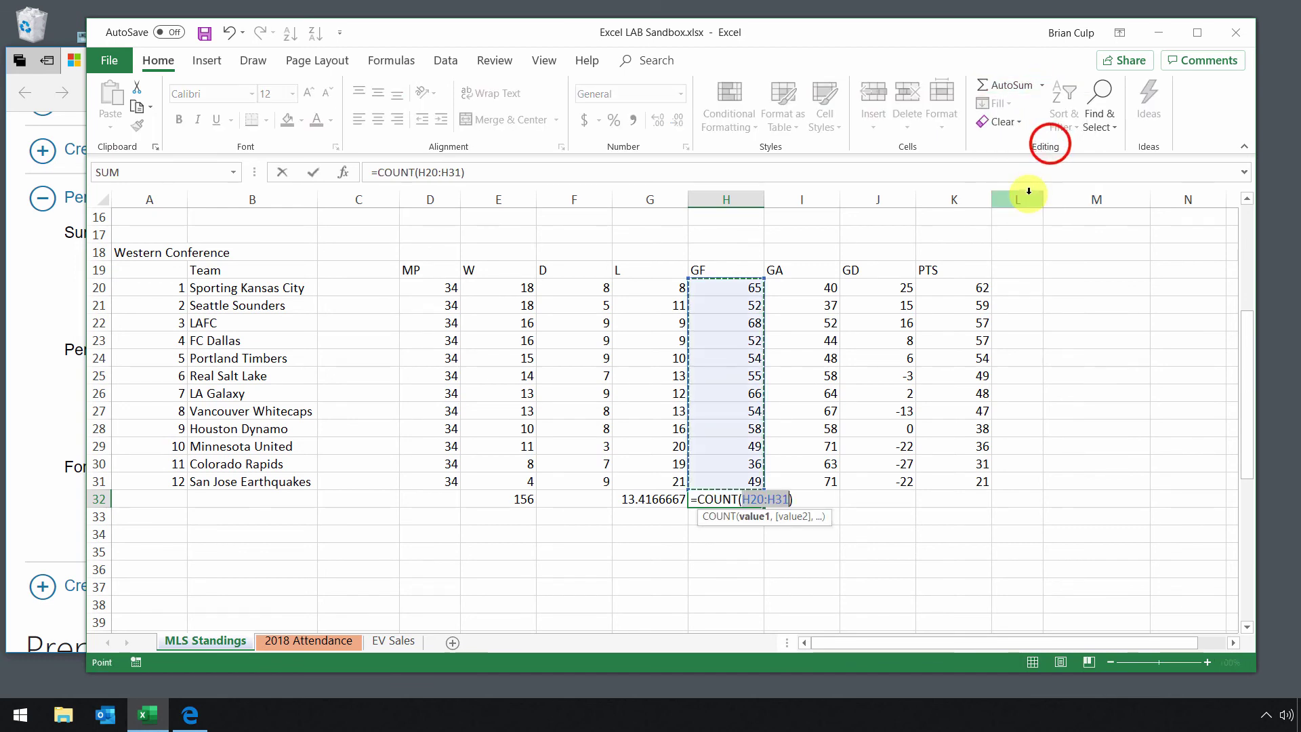
key("Return")
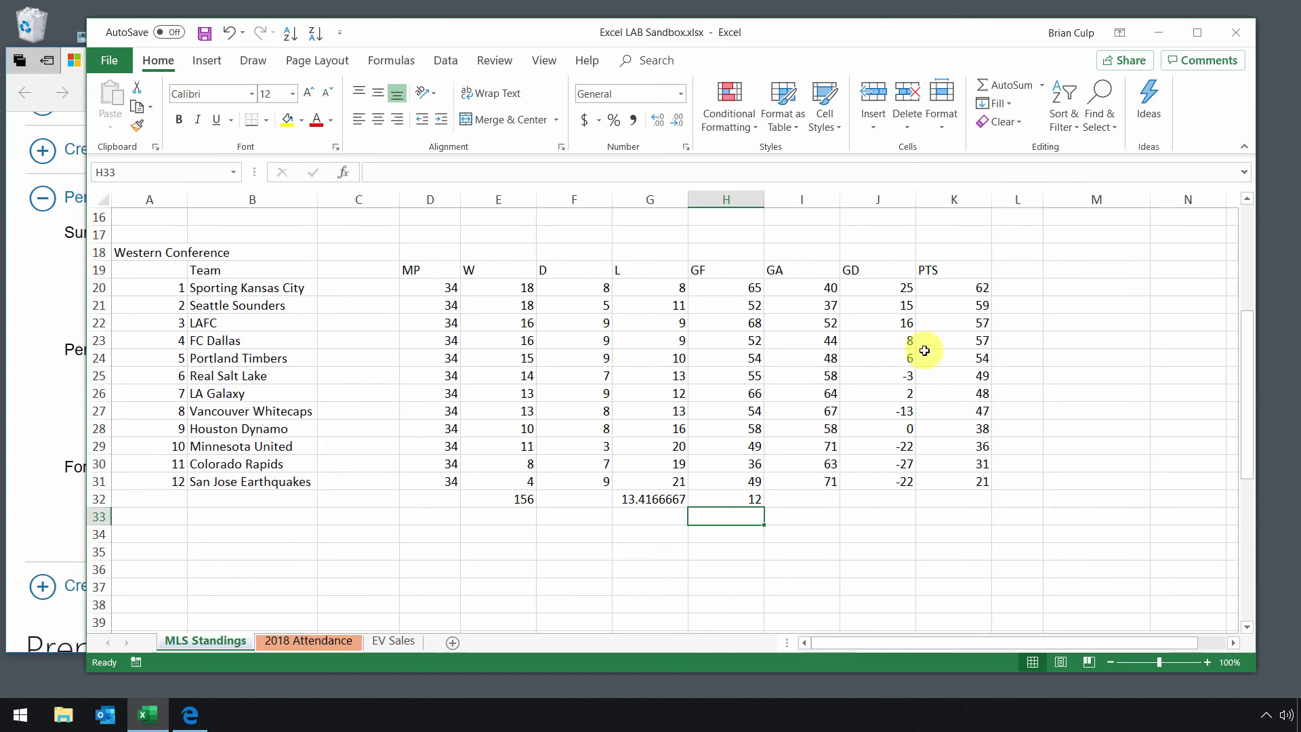
left_click(750, 292)
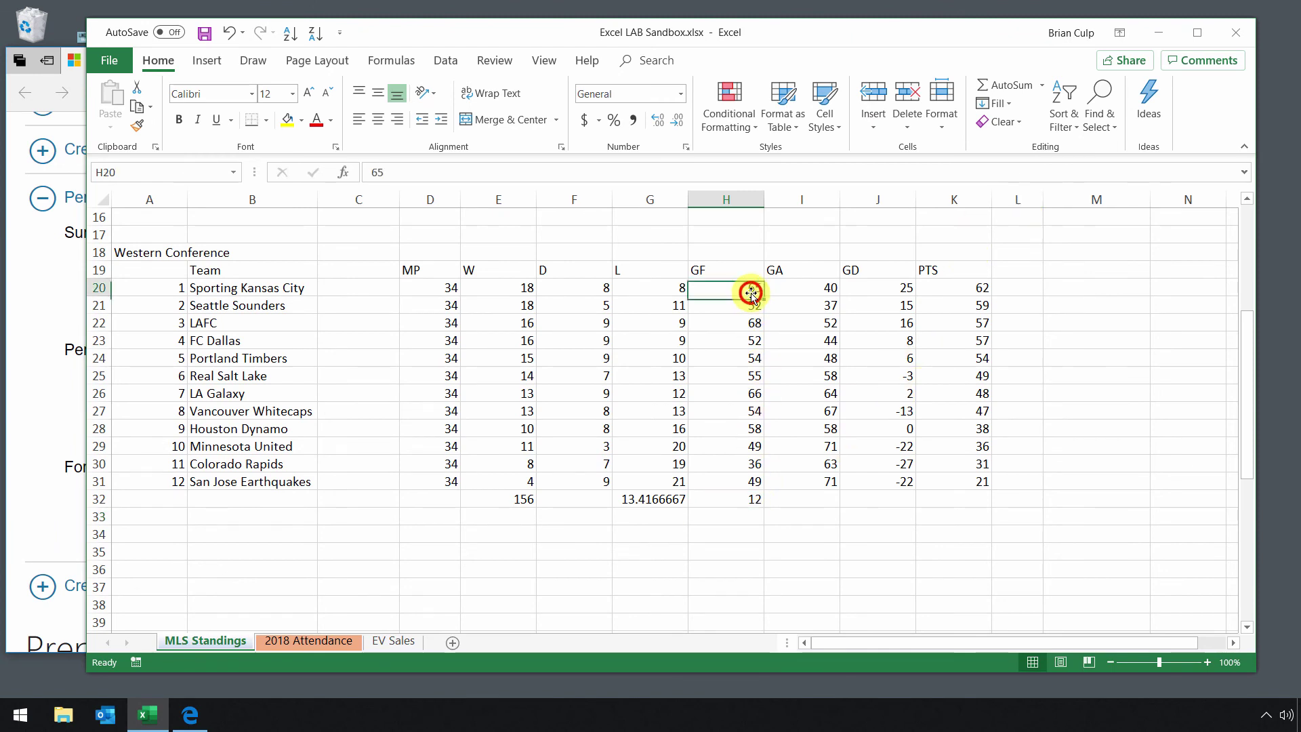
left_click(749, 307)
left_click(748, 324)
left_click(748, 340)
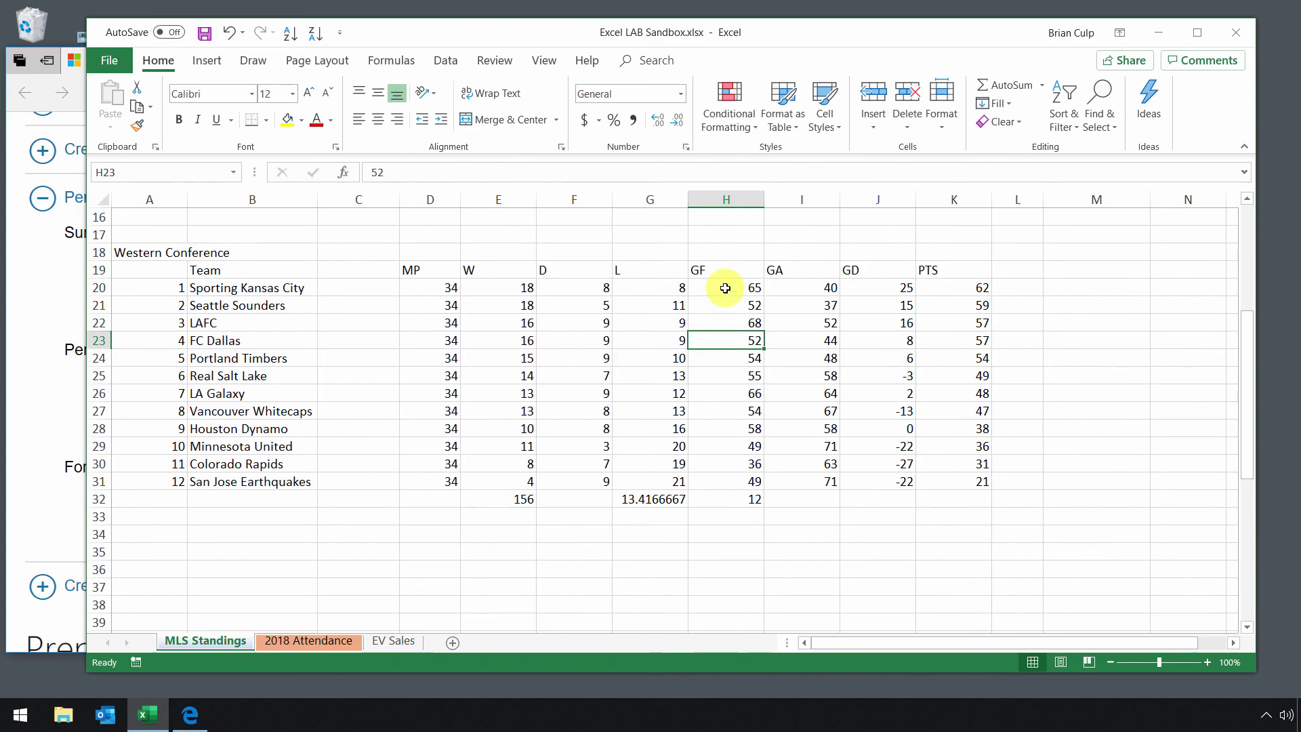
- Select H20:H31 to read the goals-for sum, average and count, then return to the exam skills page
left_click_drag(725, 288, 707, 485)
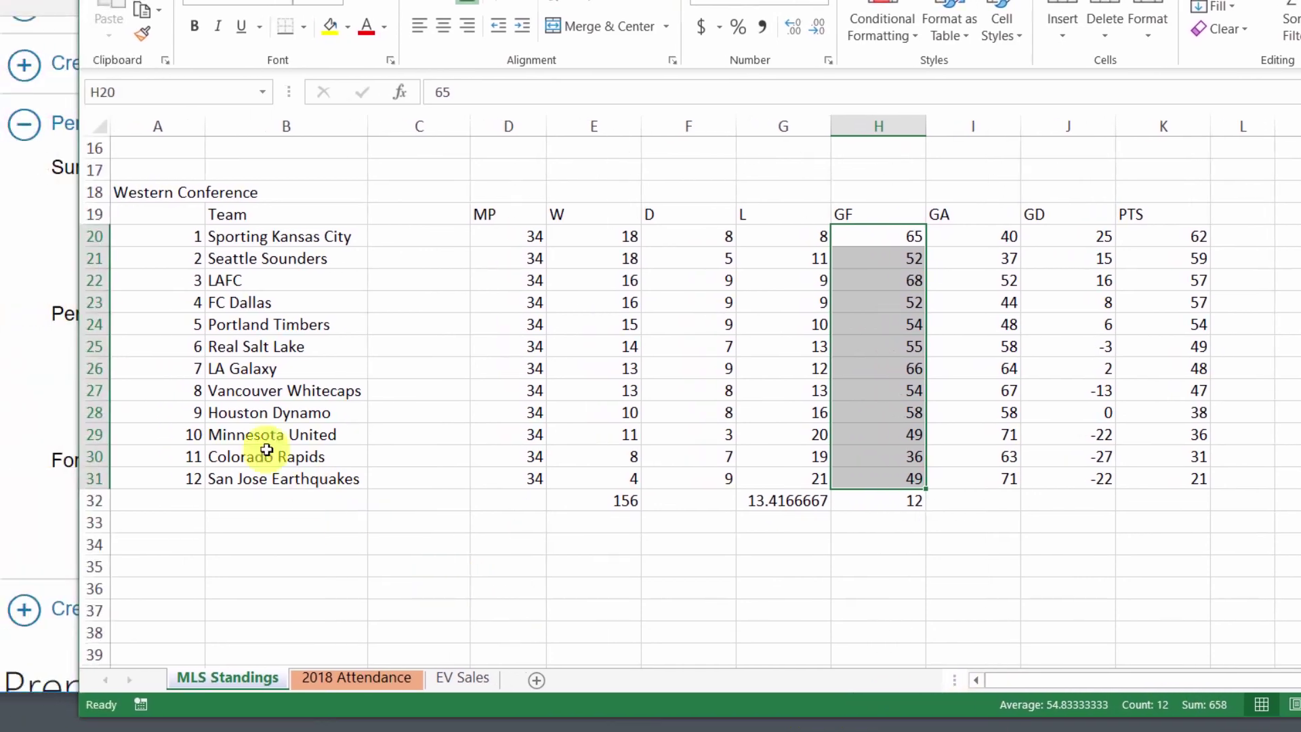
left_click(70, 240)
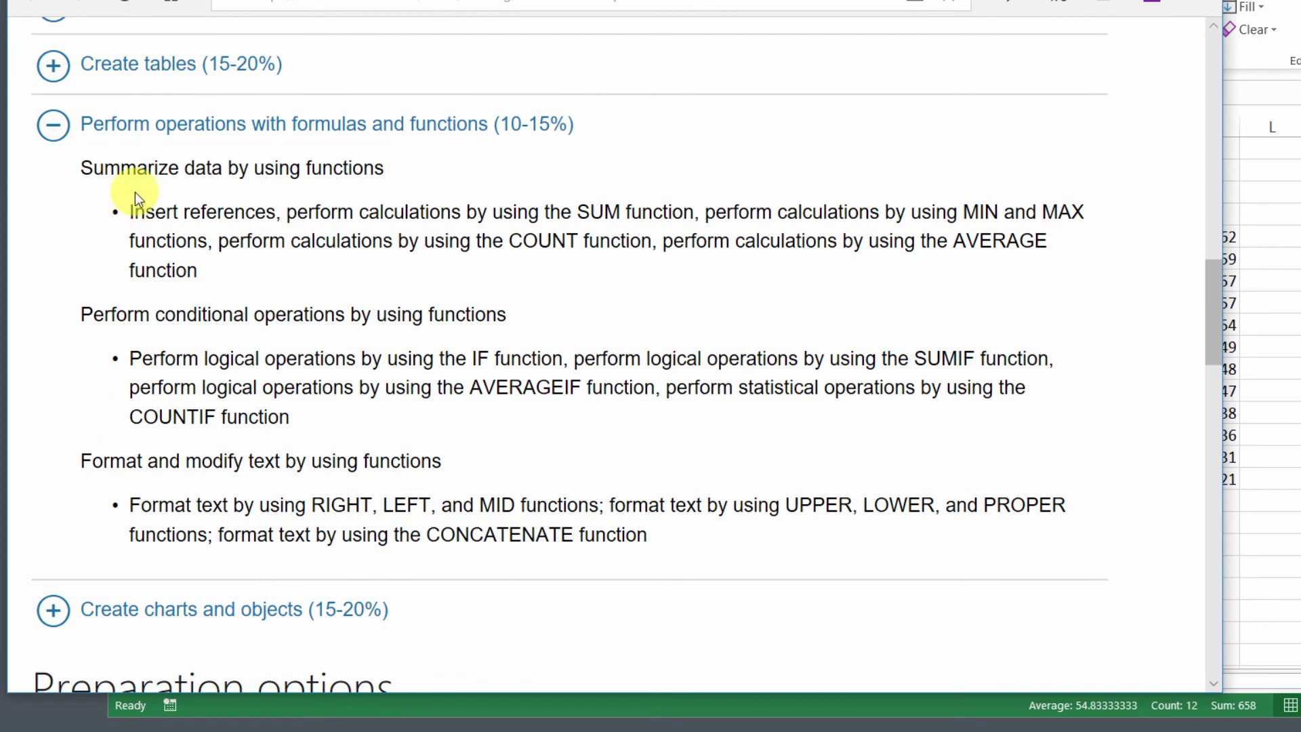